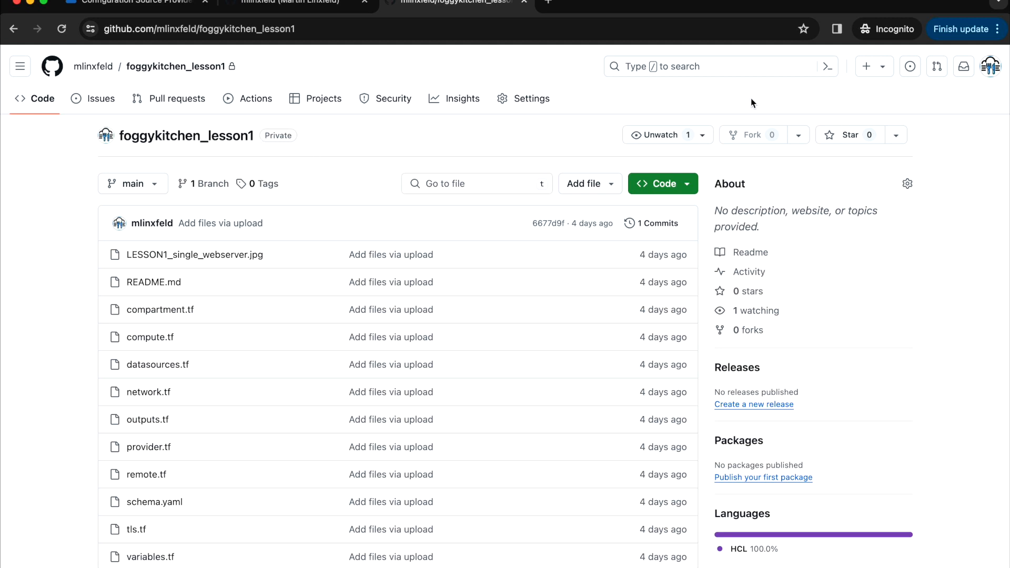
- From the GitHub avatar menu, reach Developer settings and list the classic personal access tokens
left_click(295, 2)
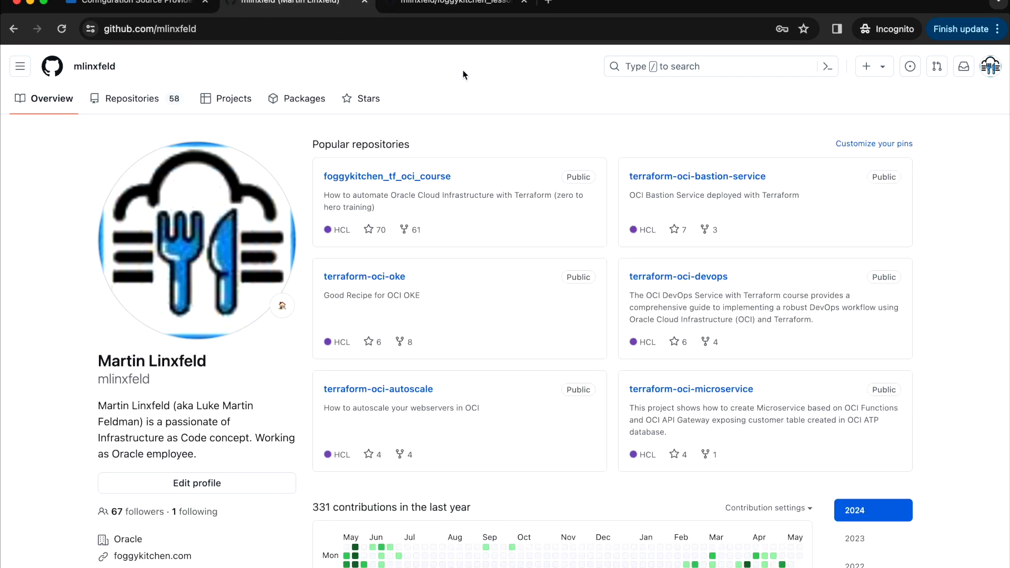
left_click(991, 66)
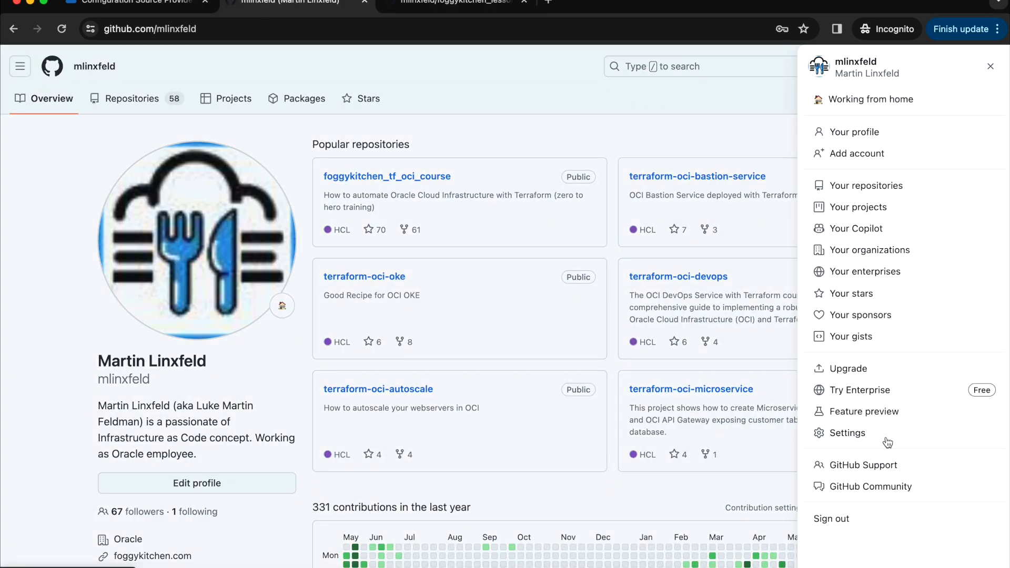
left_click(839, 437)
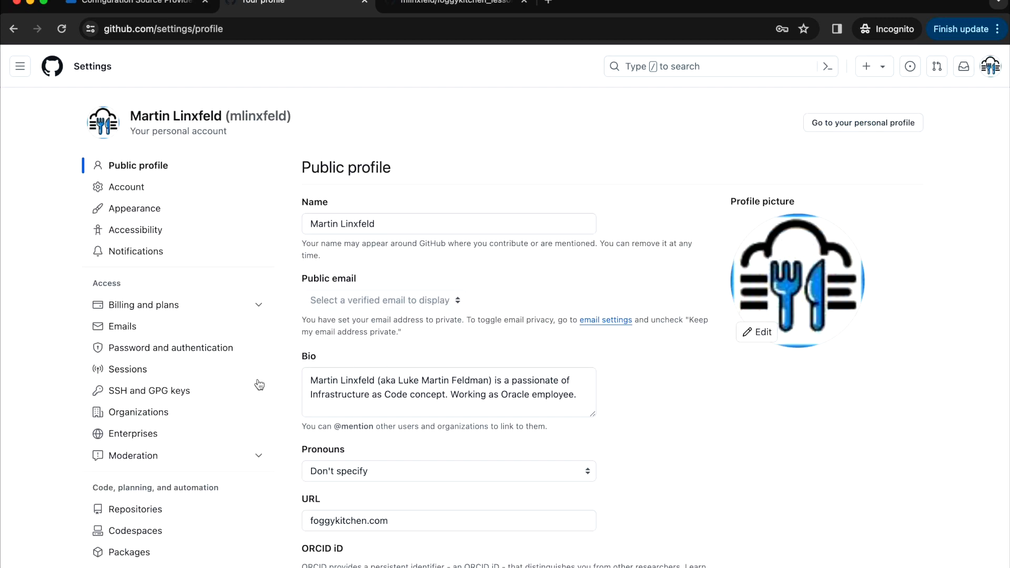
scroll(241, 387, "down", 5)
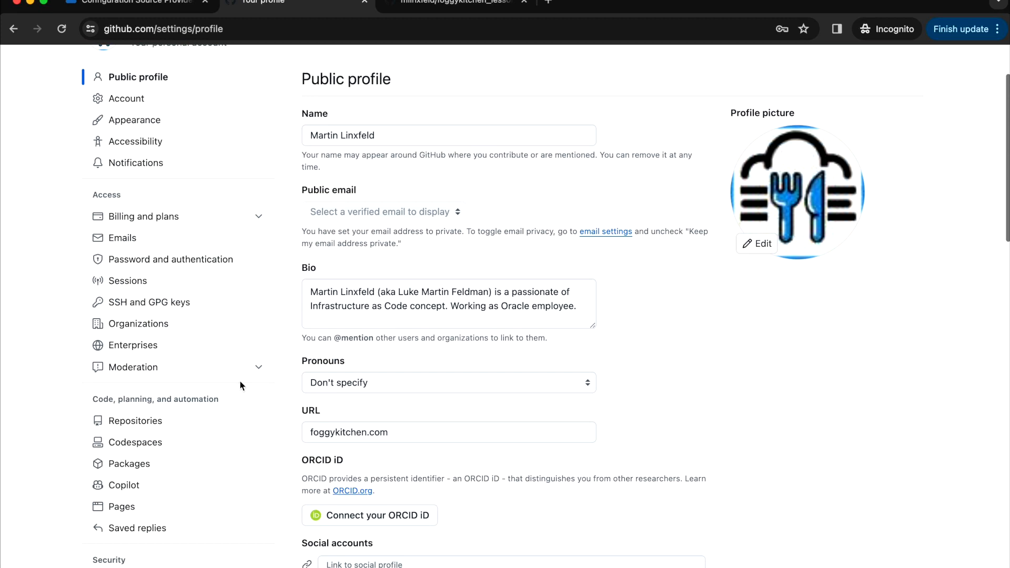
scroll(240, 386, "down", 3)
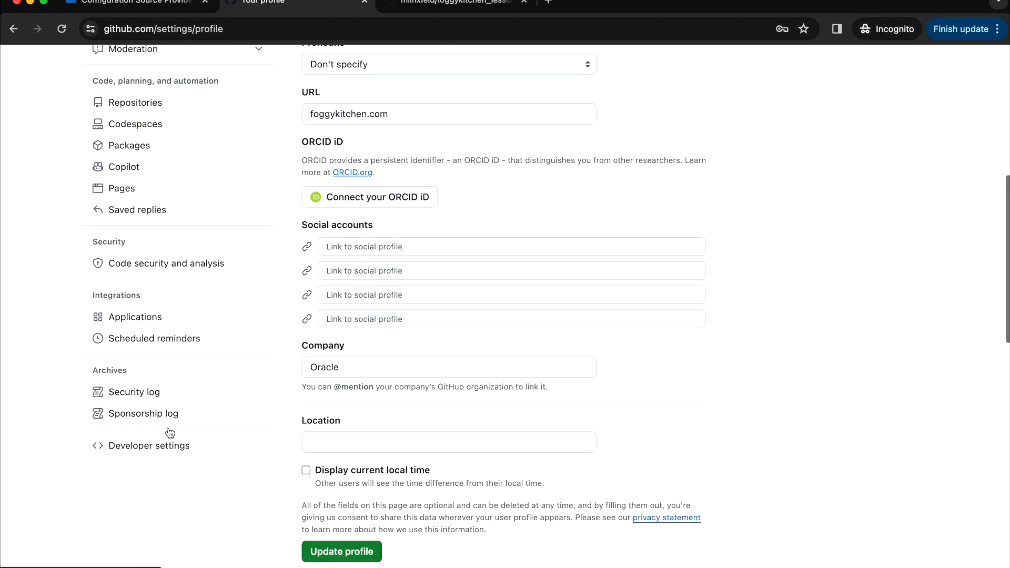
left_click(152, 447)
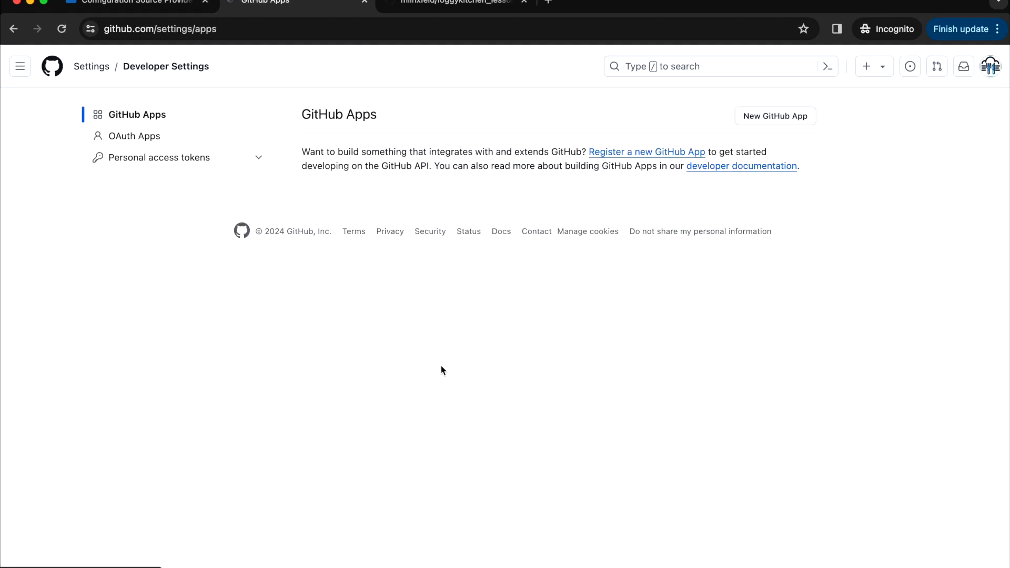
left_click(171, 161)
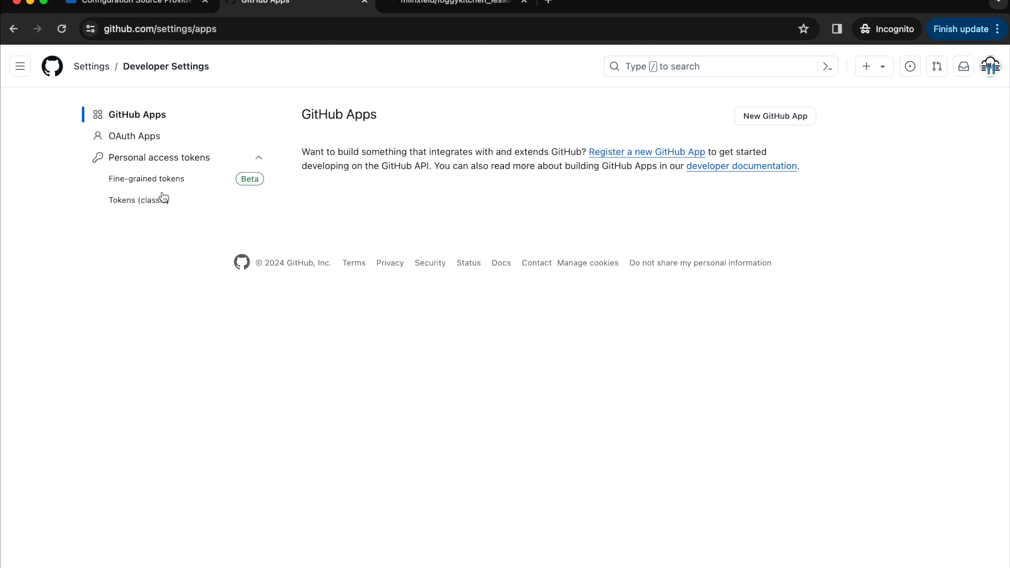
left_click(147, 202)
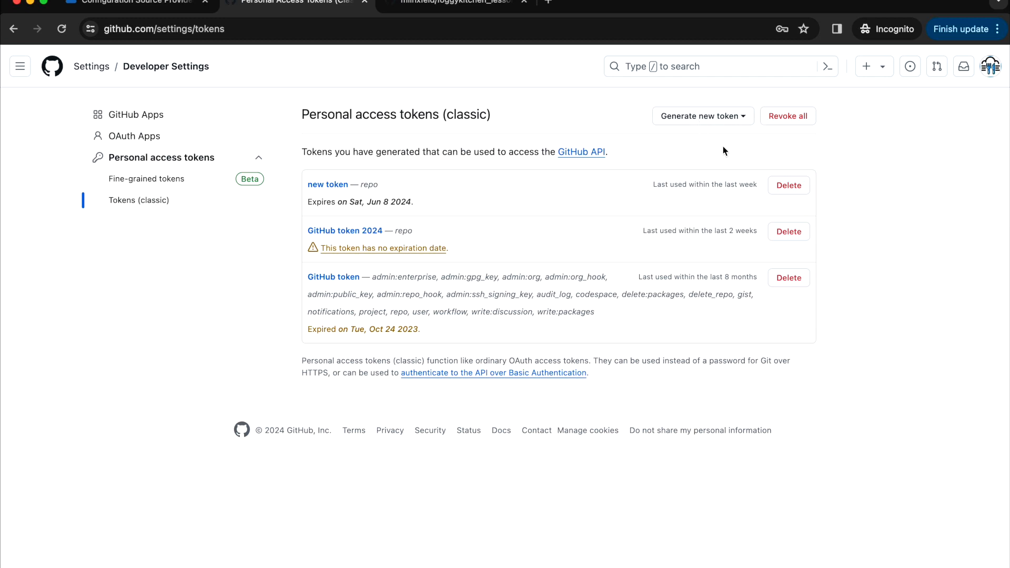
- Generate a classic token with note 'PAT for OCI' and full repo scope
left_click(713, 117)
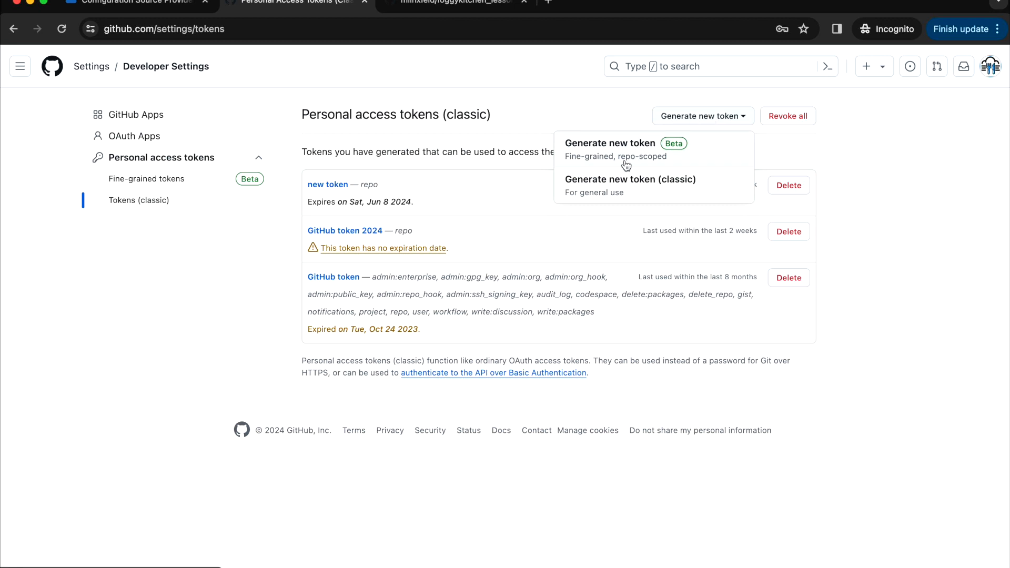
left_click(637, 185)
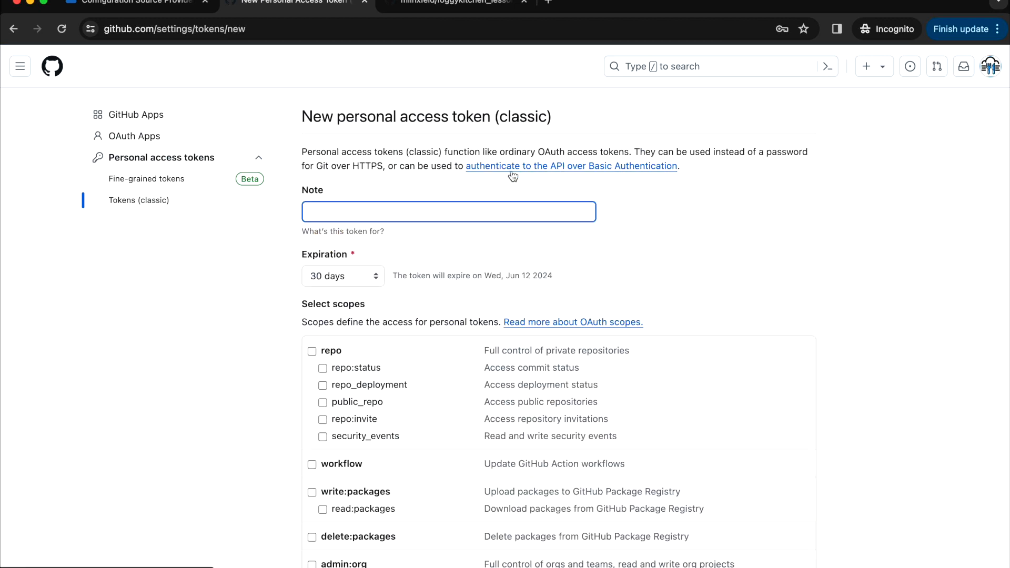
type("PAT")
scroll(484, 209, "down", 2)
type("for OCI")
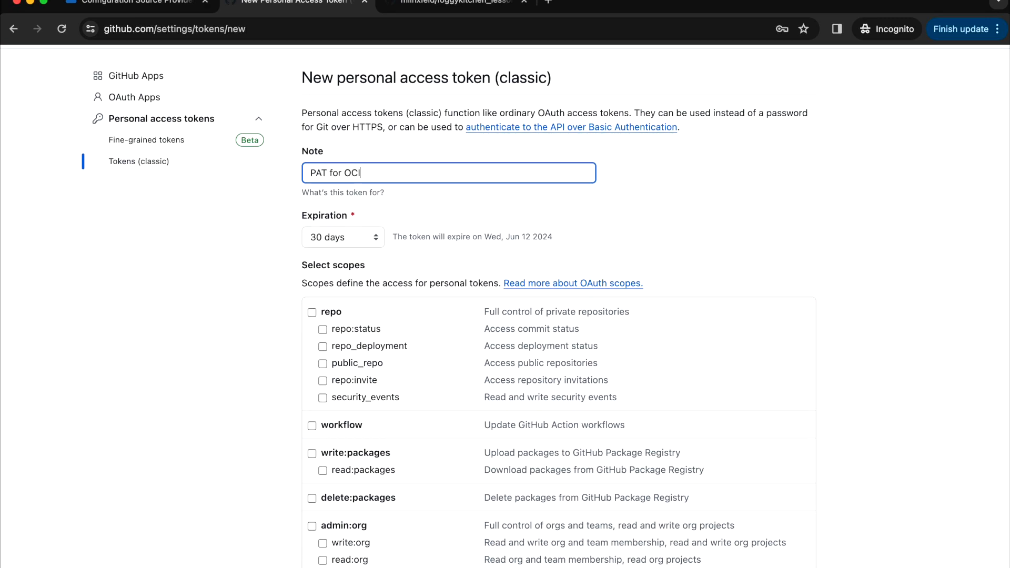
scroll(312, 287, "down", 10)
scroll(312, 287, "up", 9)
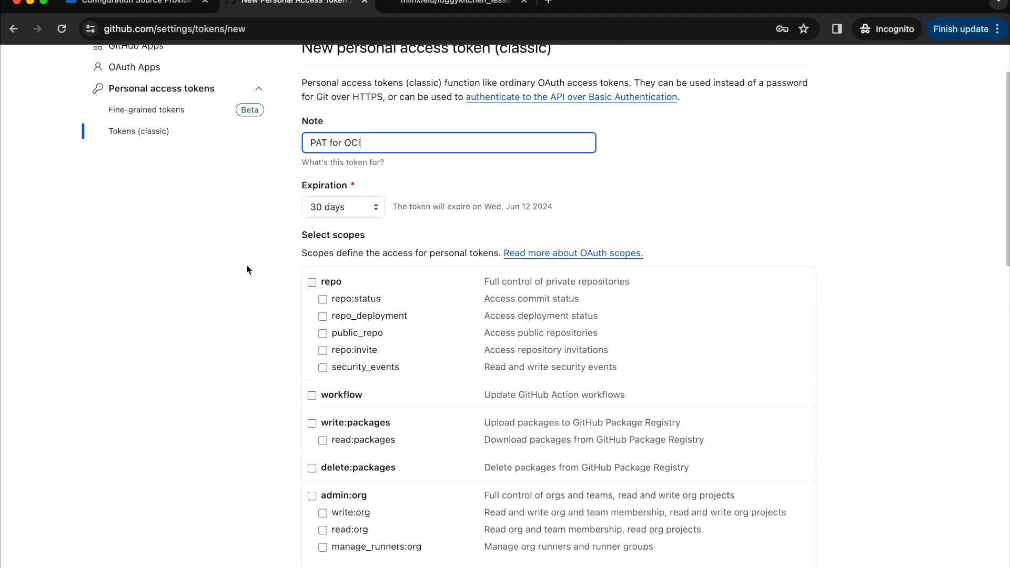
left_click(320, 288)
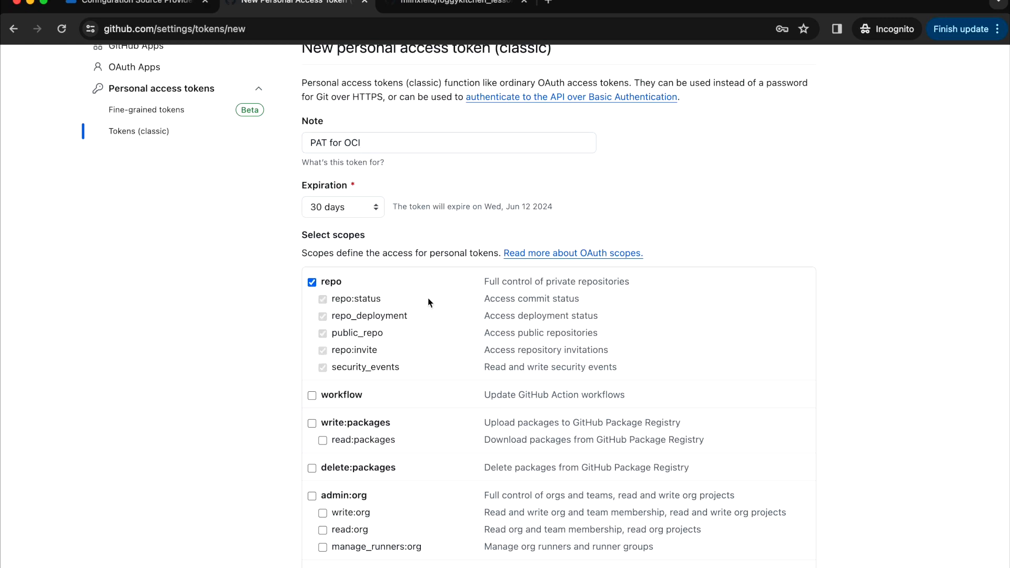
scroll(428, 298, "down", 10)
scroll(427, 298, "down", 5)
left_click(358, 480)
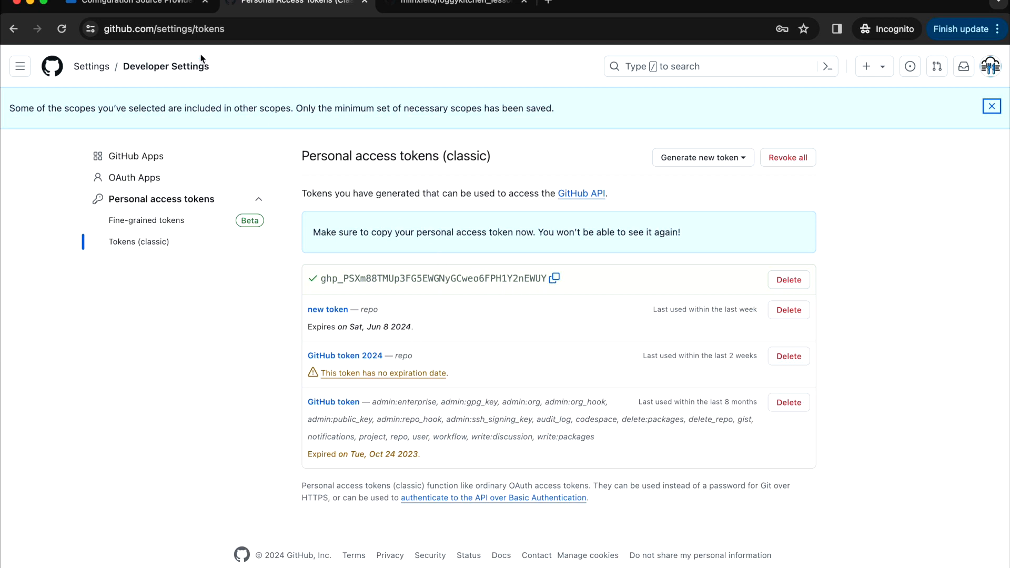
- Start a new configuration source provider, enter its name, and set its type to GitHub
left_click(150, 7)
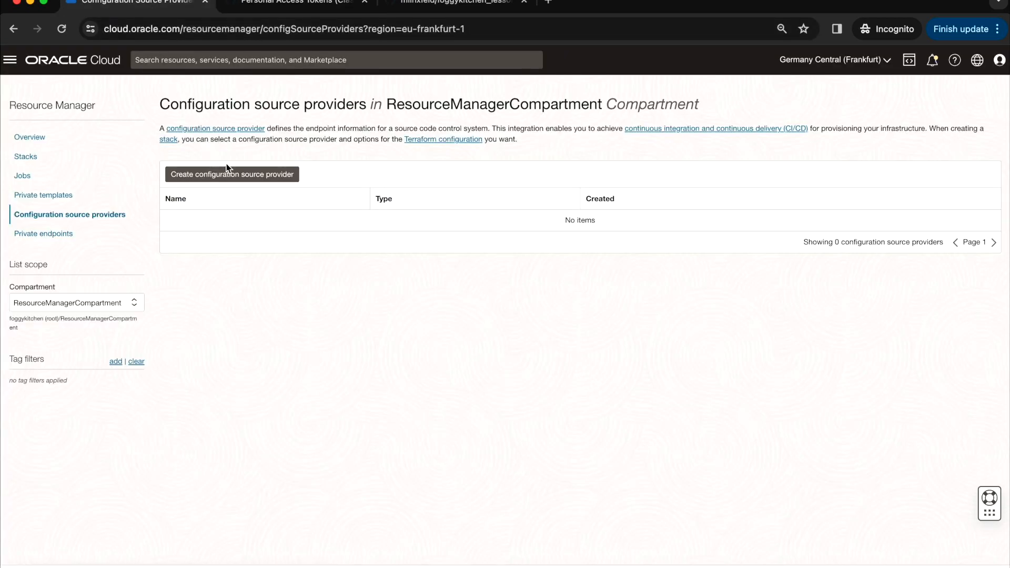
left_click(263, 182)
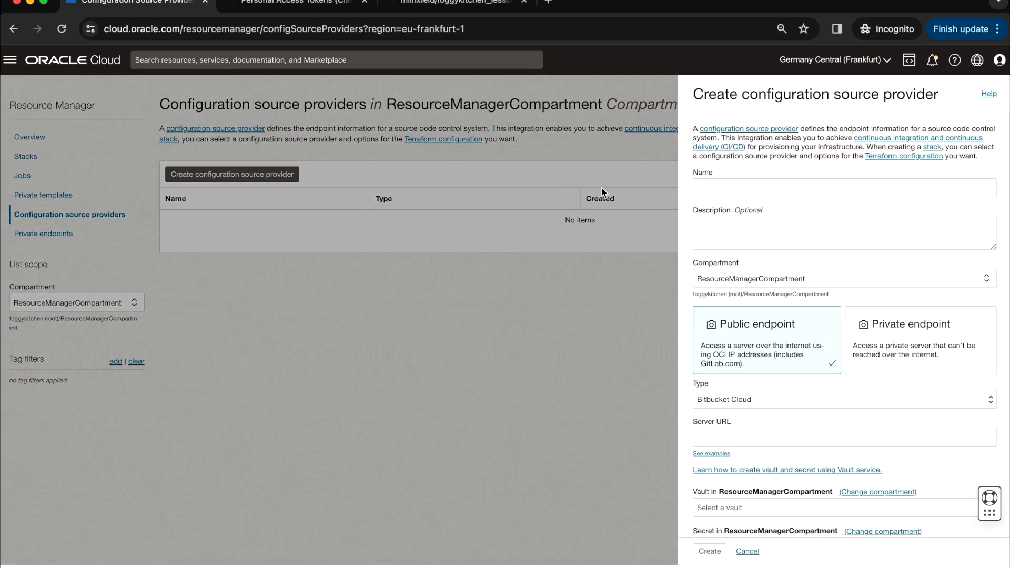
left_click(739, 186)
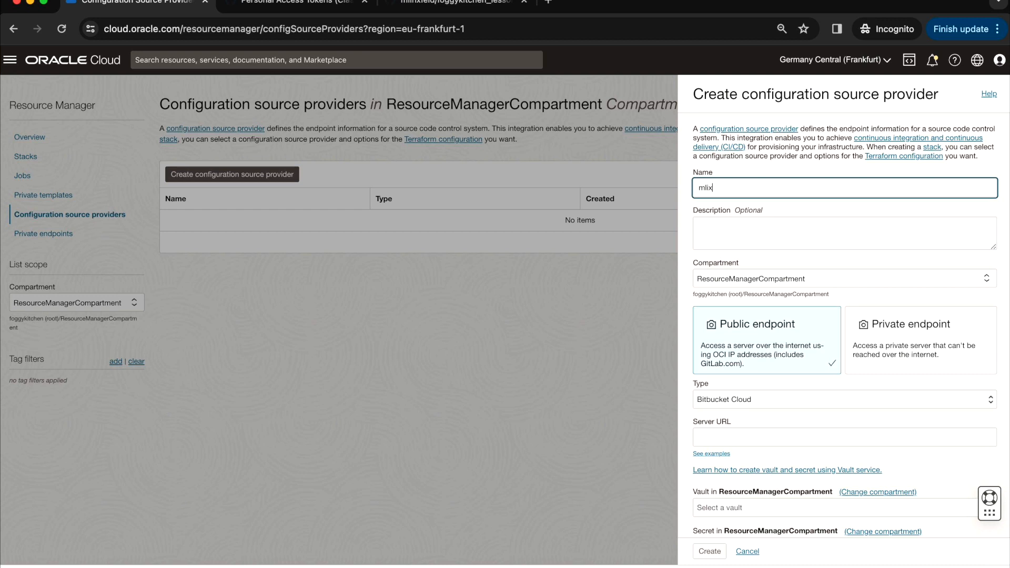
scroll(797, 358, "down", 1)
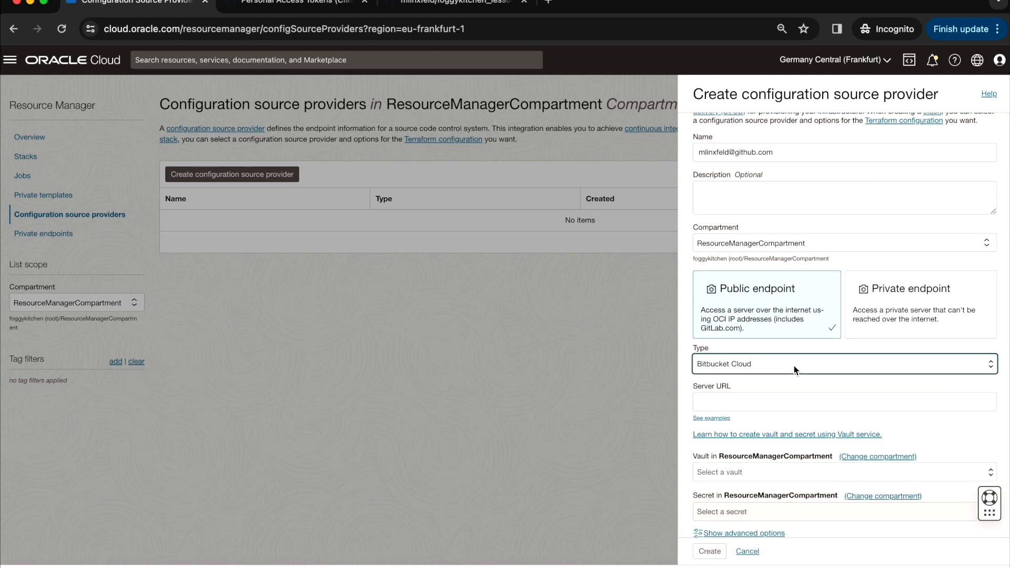
left_click(794, 365)
left_click(753, 398)
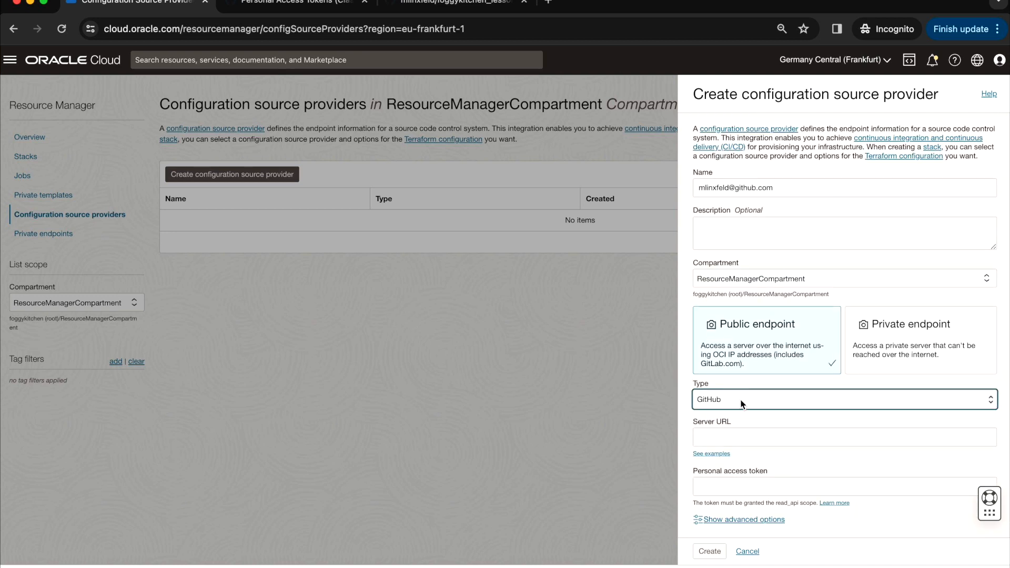
left_click(744, 439)
type("g")
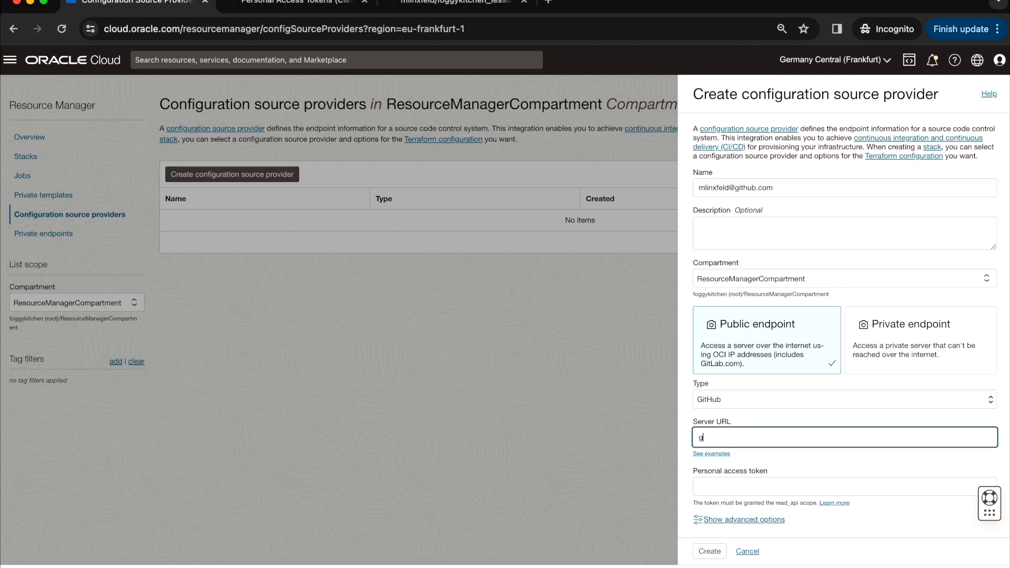
key("BackSpace")
key("BackSpace")
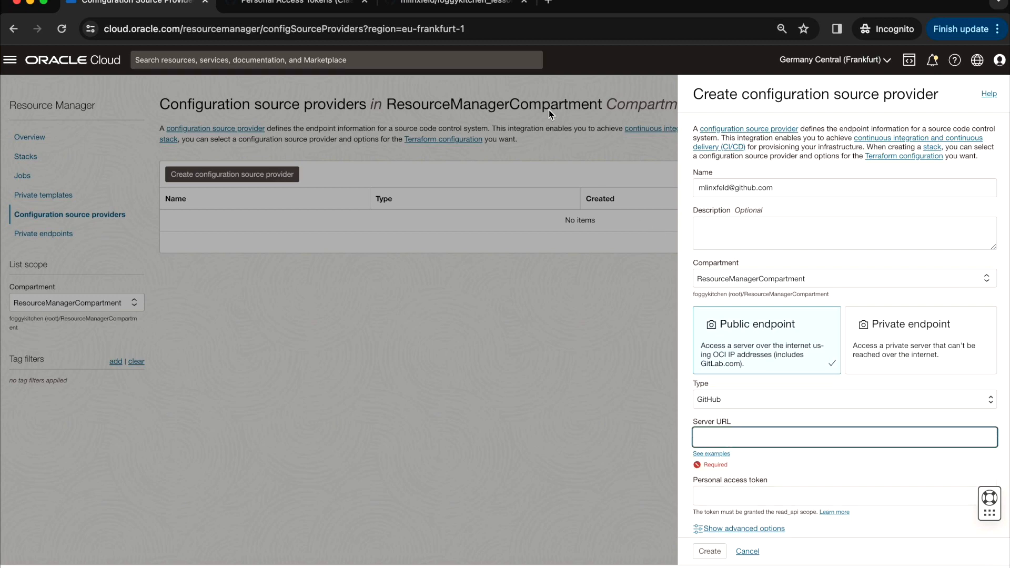
left_click(454, 6)
left_click_drag(104, 31, 158, 32)
key("super+c")
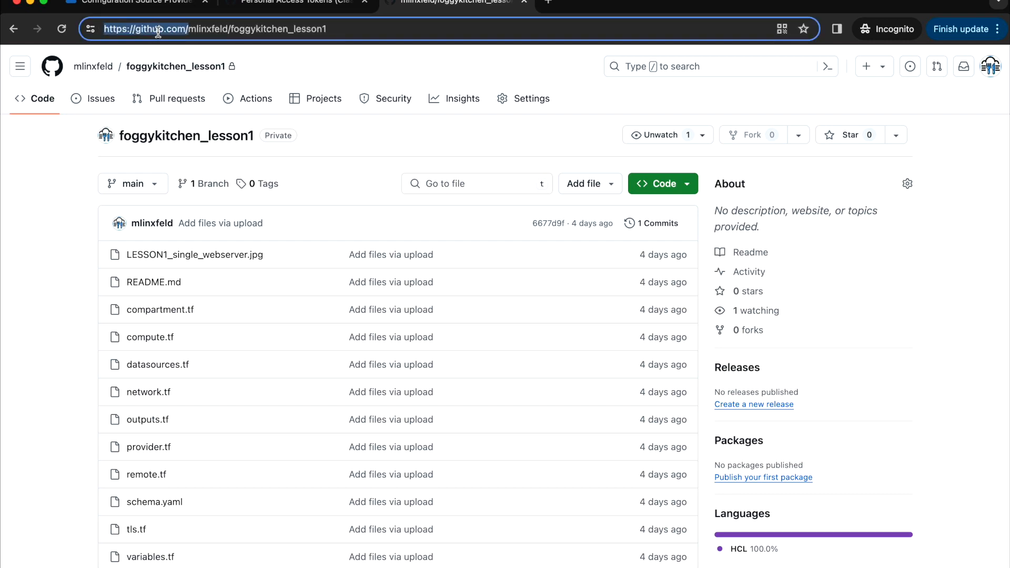
left_click(131, 4)
key("super+v")
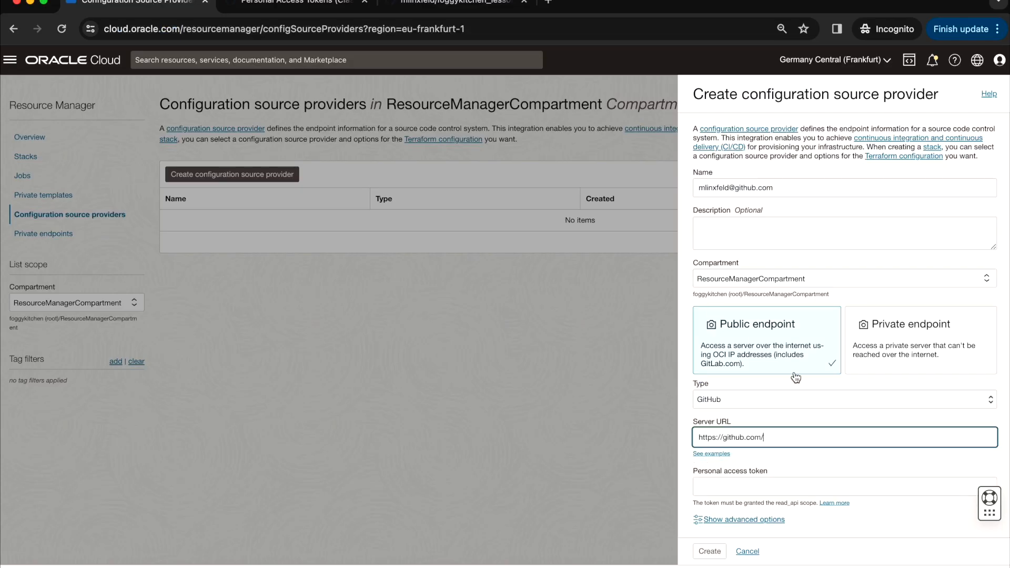
- Paste the newly generated GitHub token as the access token and create the provider
left_click(746, 486)
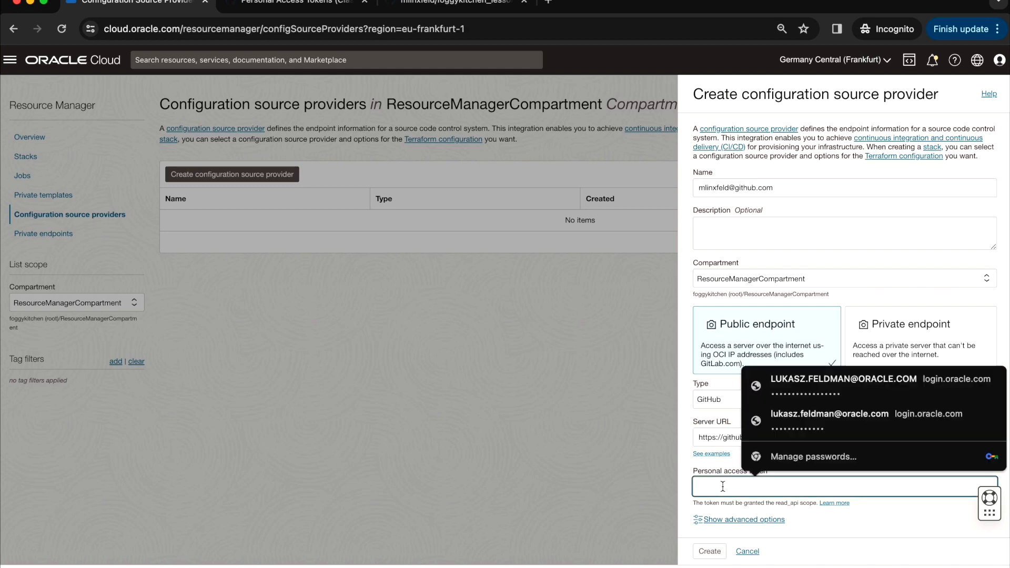
left_click(312, 6)
left_click(554, 277)
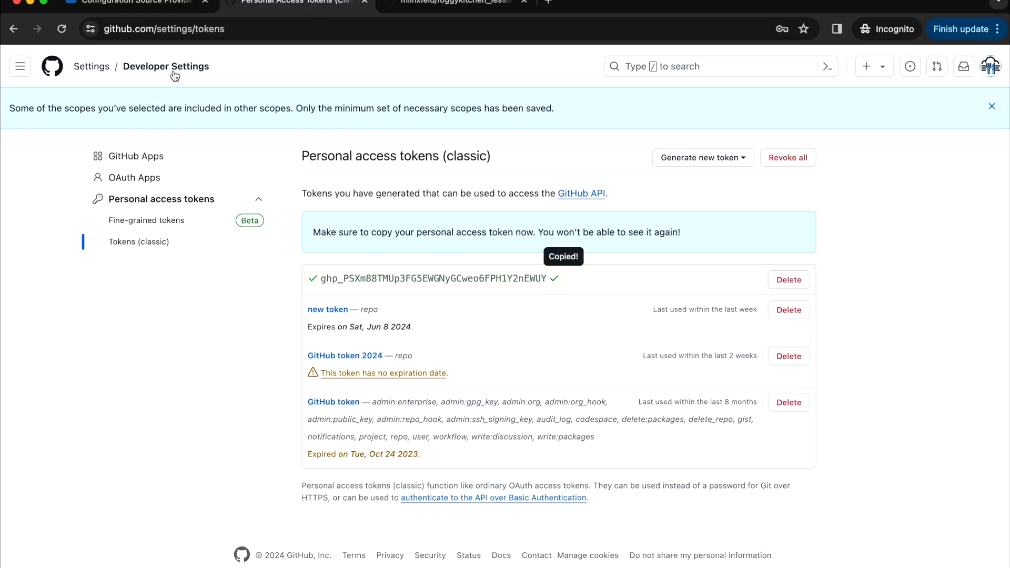
left_click(131, 4)
key("super+v")
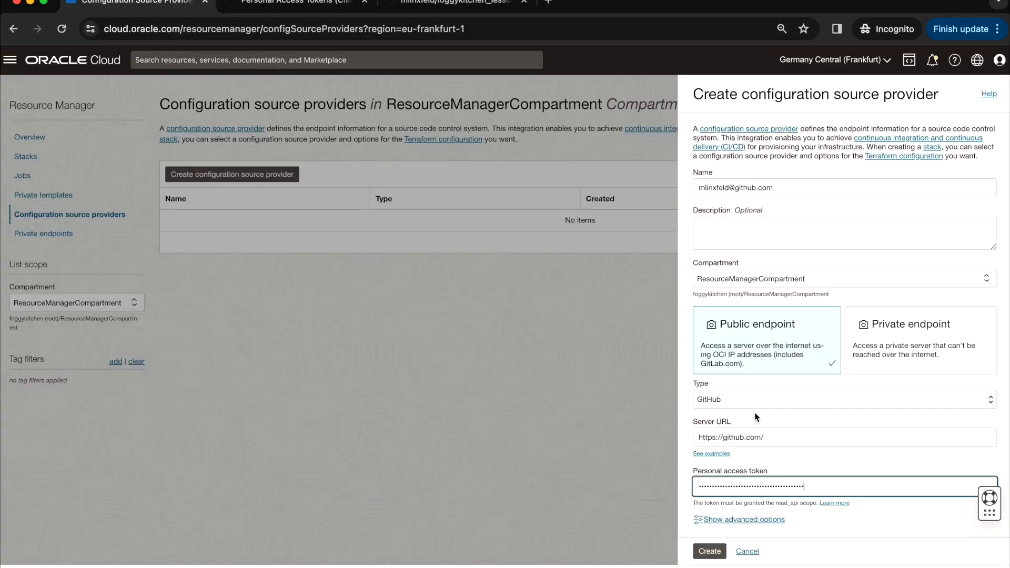
left_click(710, 552)
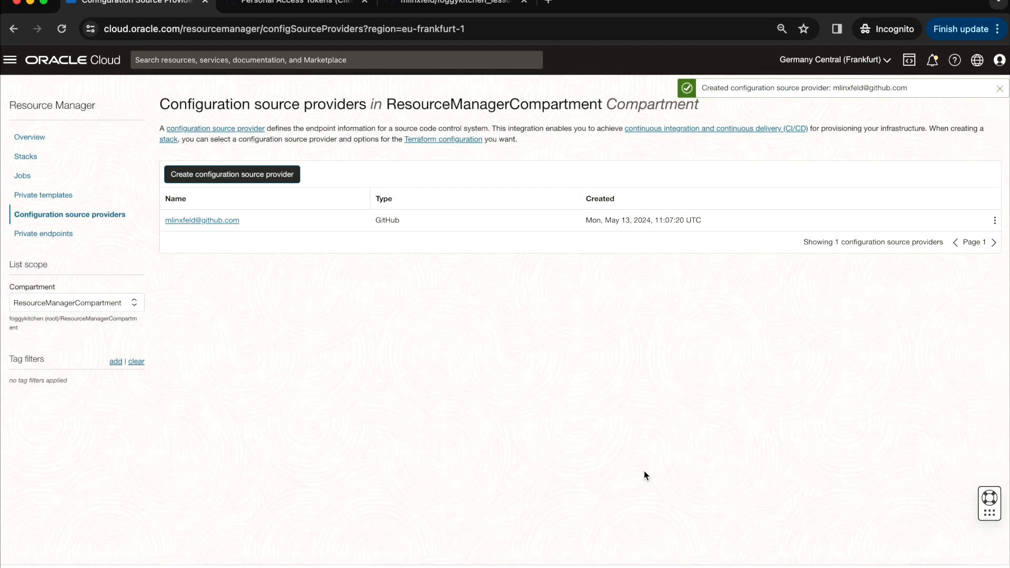
- Validate the new GitHub provider's connection from its details page and close the success message
left_click(221, 224)
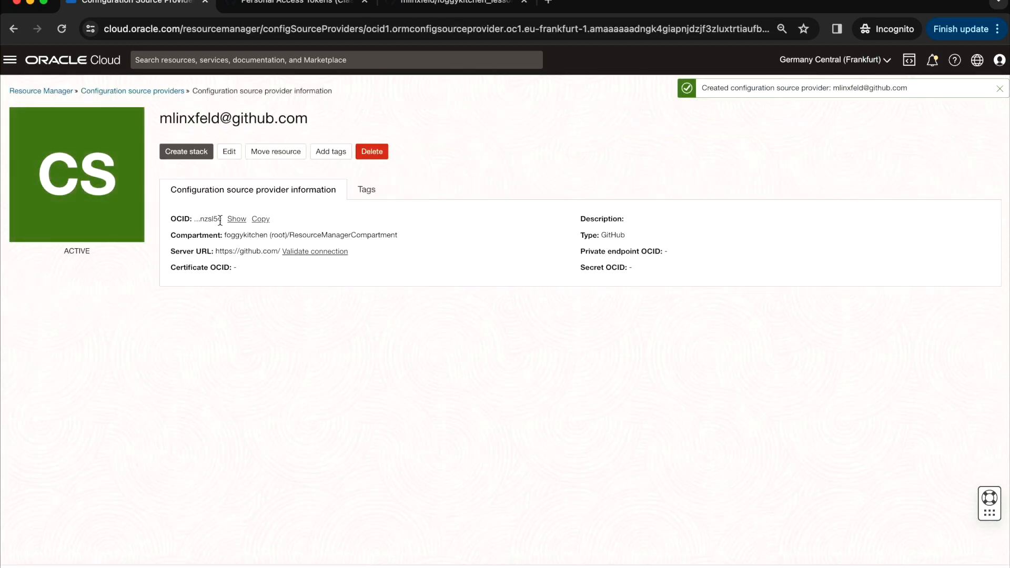
left_click(332, 252)
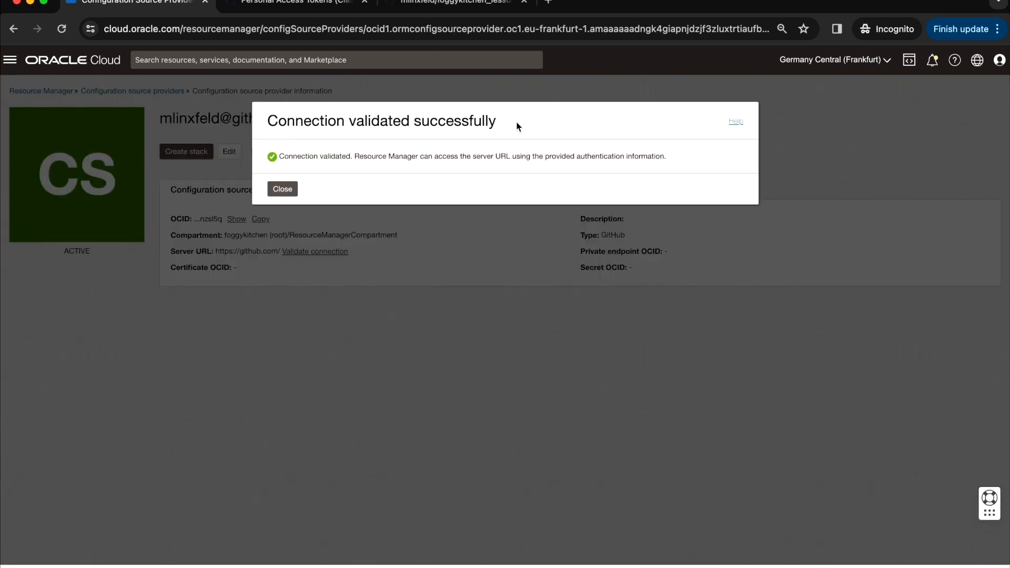
left_click(284, 191)
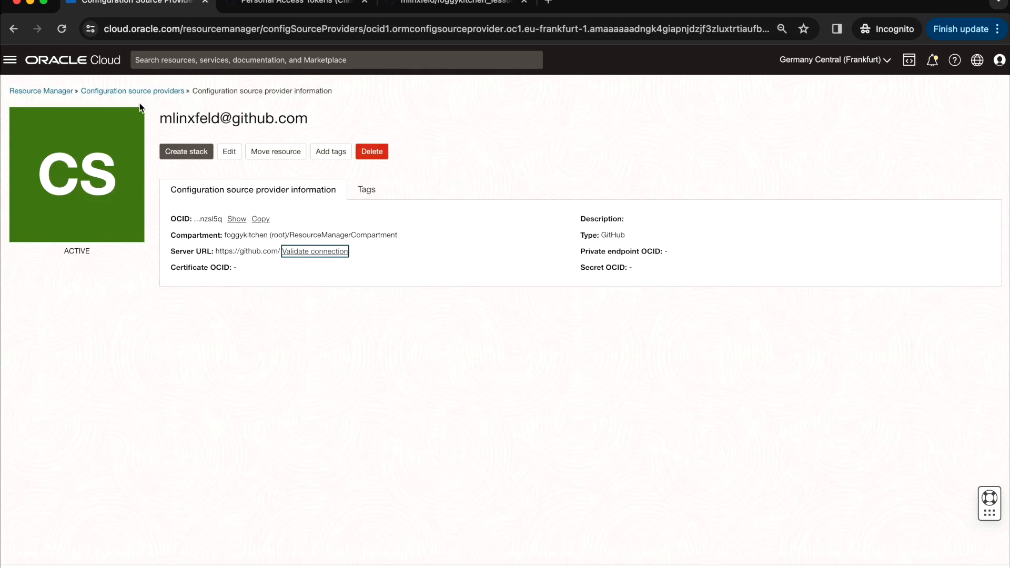
- Start a new stack sourced from a source code control system, with GitHub as the type
left_click(43, 93)
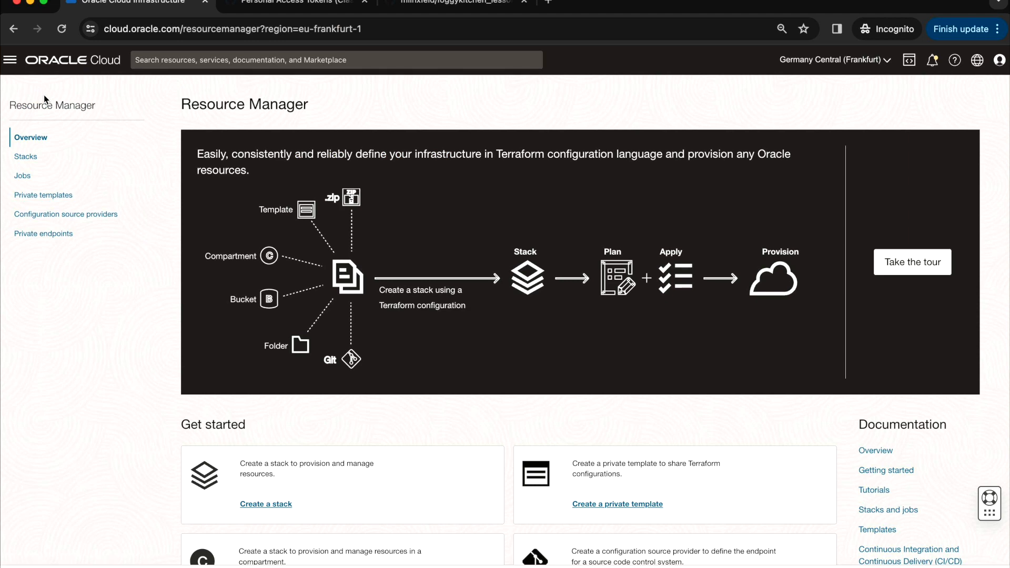
left_click(26, 158)
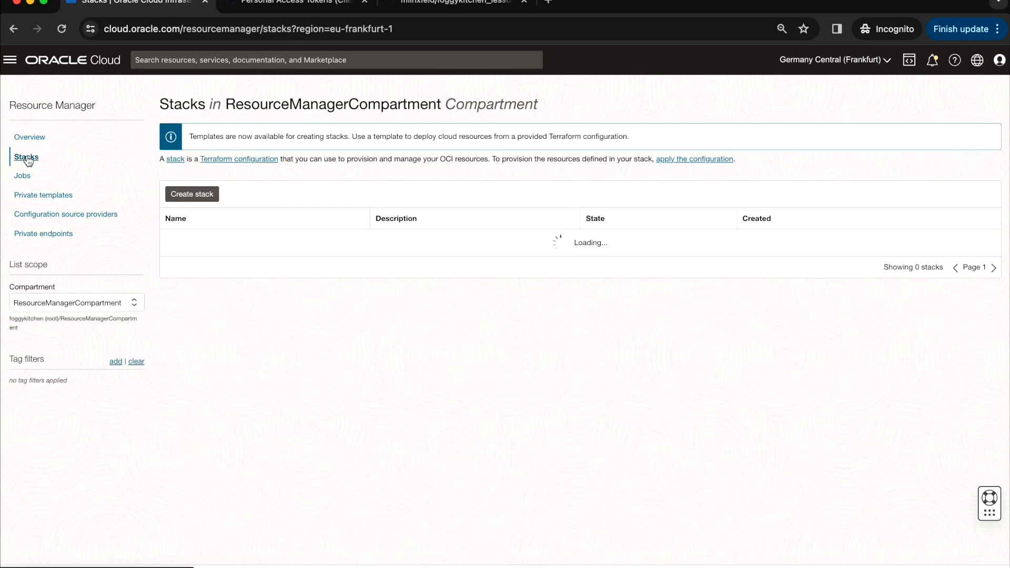
left_click(201, 195)
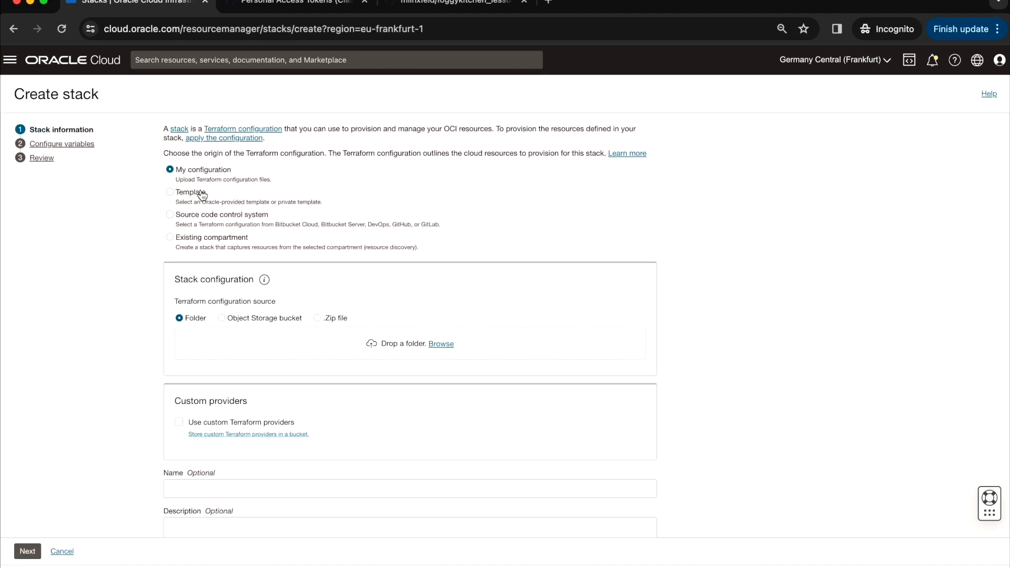
left_click(170, 215)
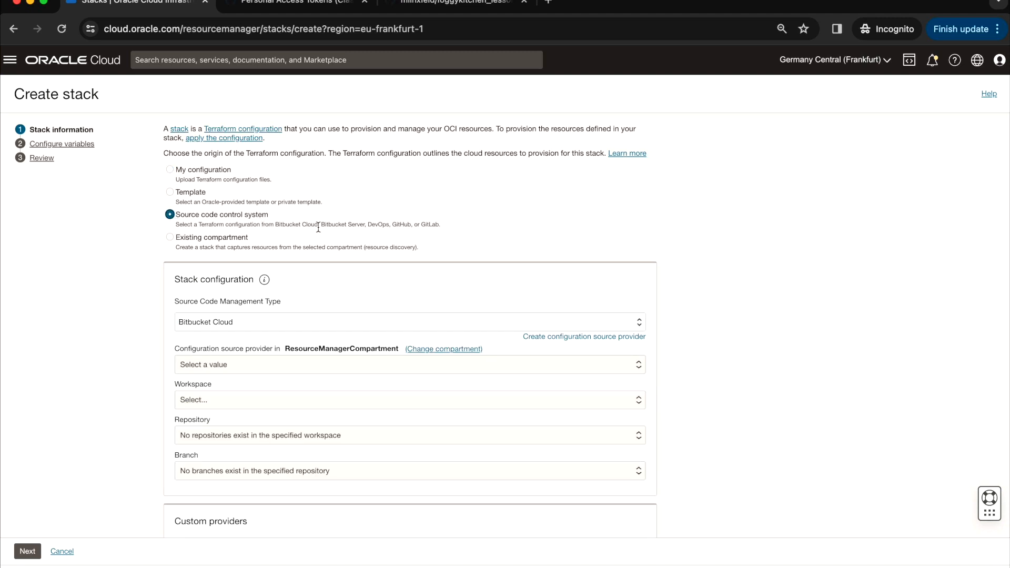
scroll(305, 253, "down", 1)
left_click(286, 296)
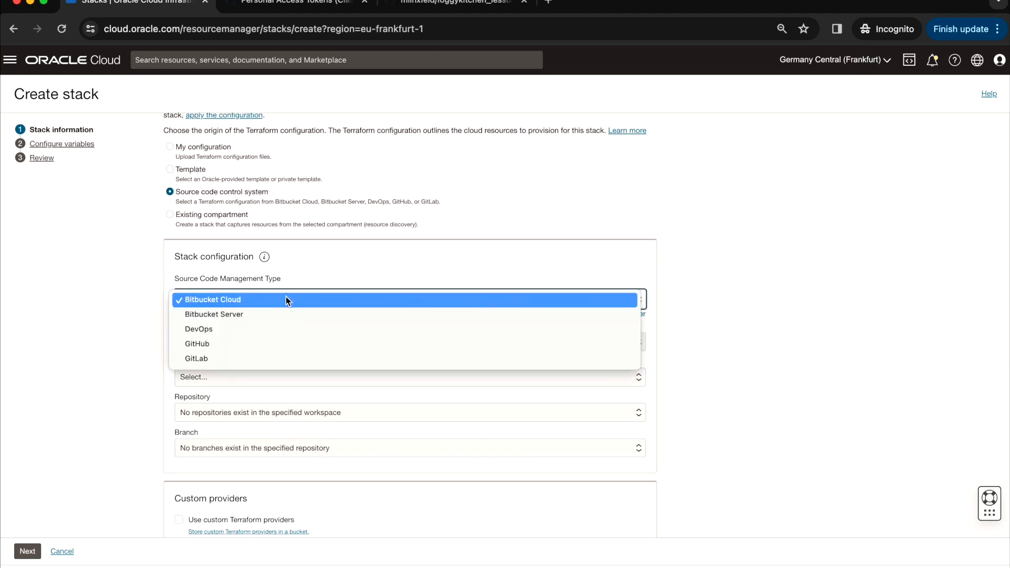
left_click(248, 343)
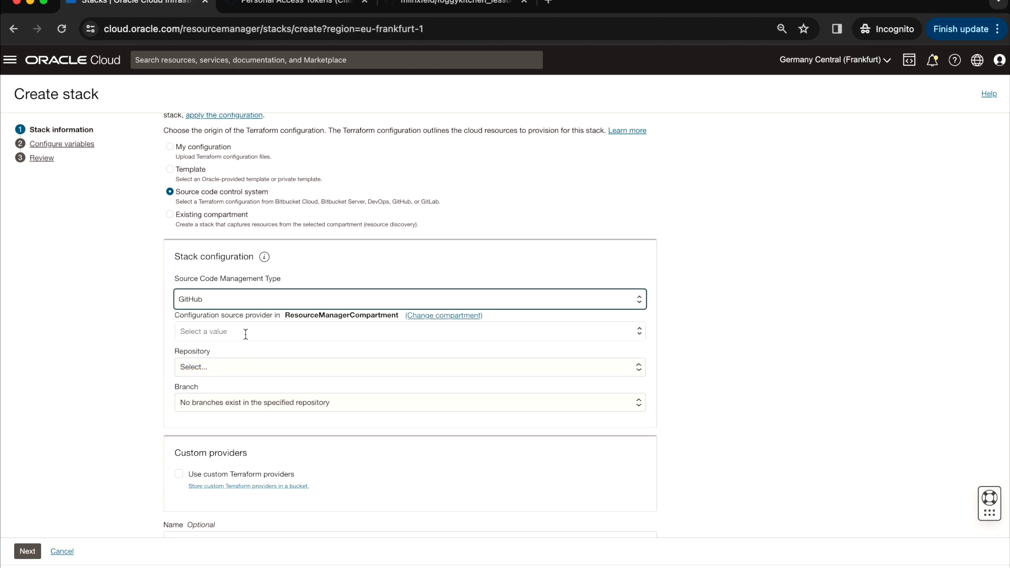
- Select the GitHub provider, repository foggykitchen_lesson1 and branch main
left_click(245, 332)
left_click(234, 354)
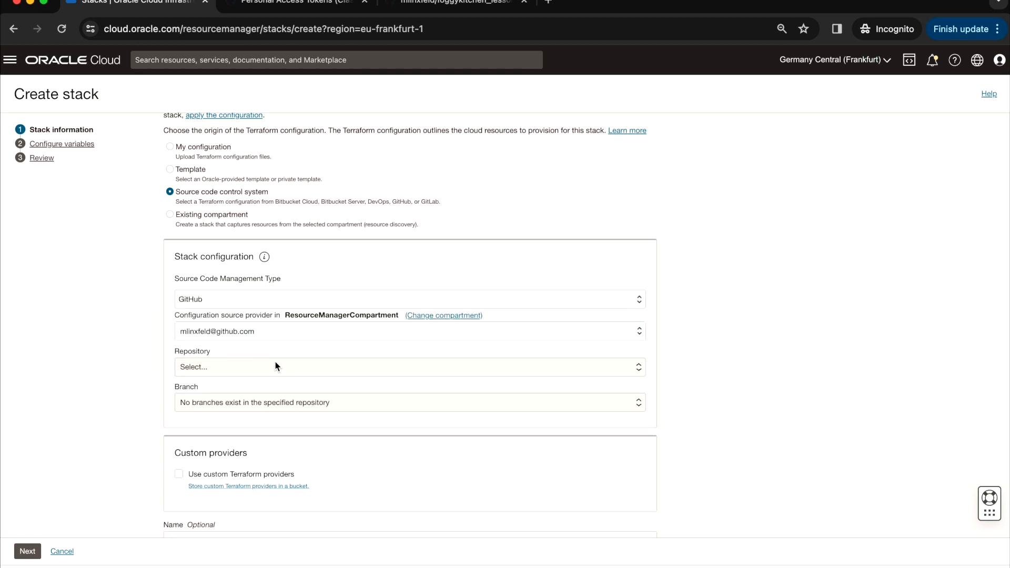
left_click(244, 370)
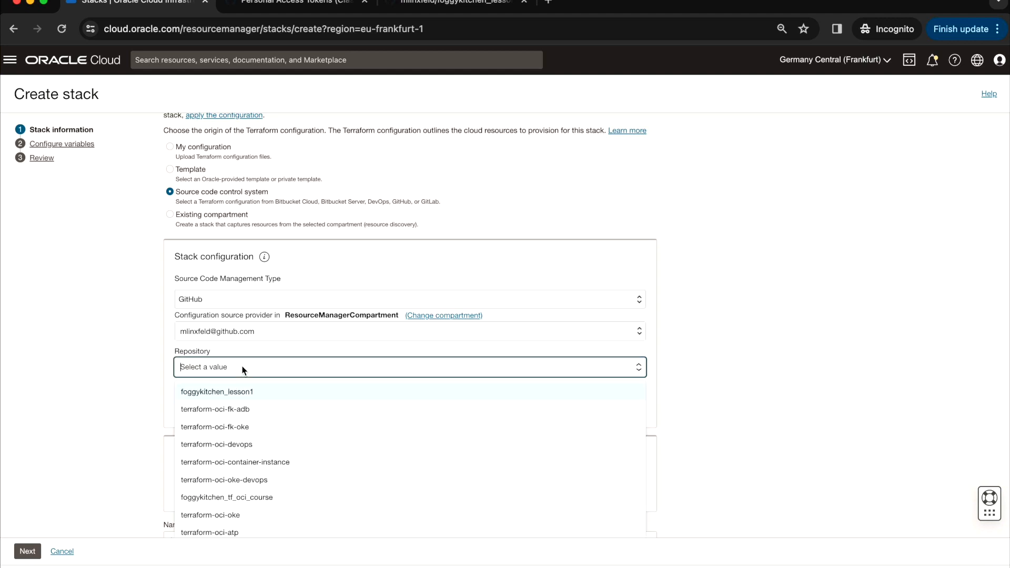
left_click(222, 393)
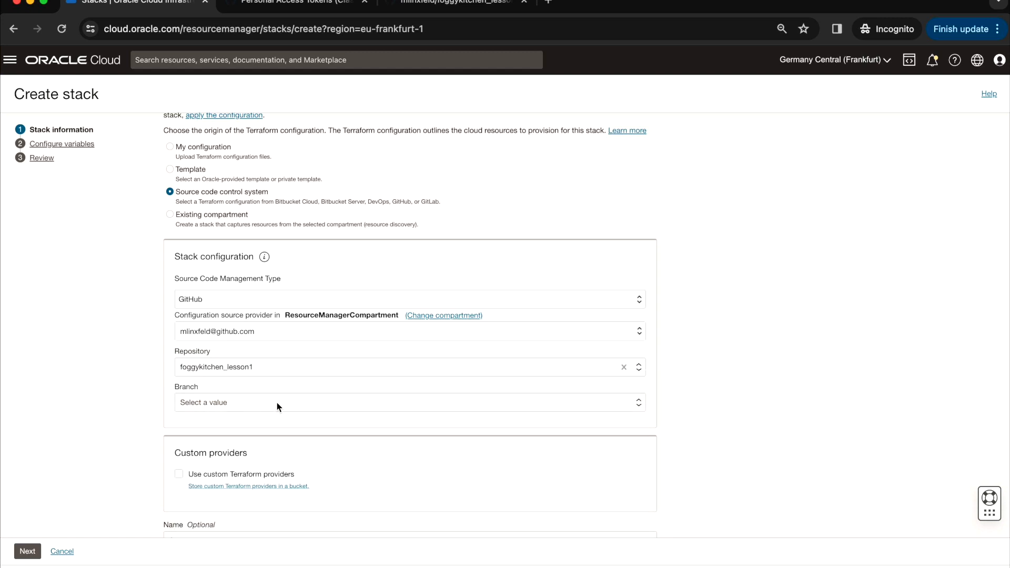
left_click(245, 402)
left_click(204, 427)
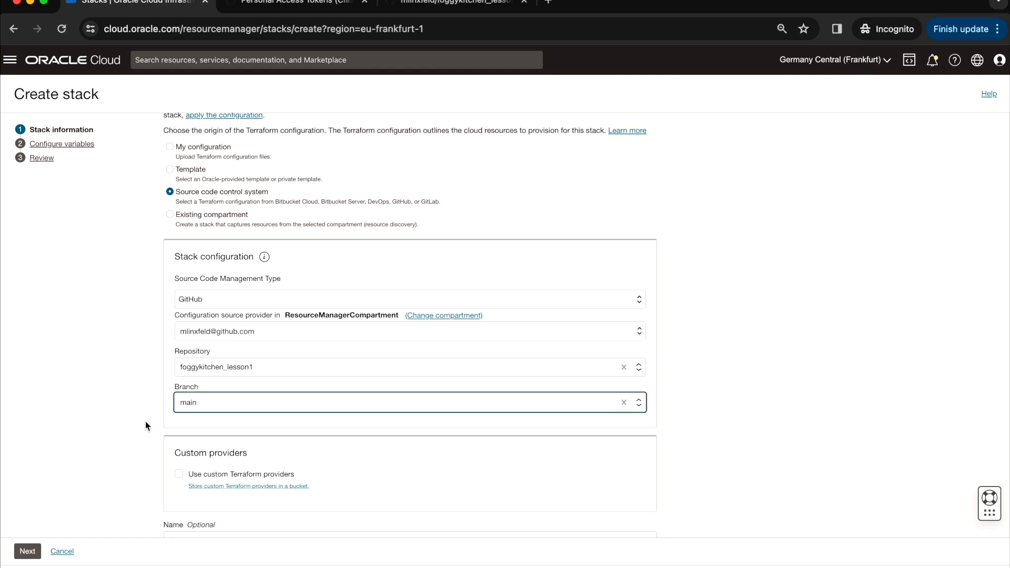
- Set the availability domain variable to AD-1, review, and create the stack
left_click(27, 551)
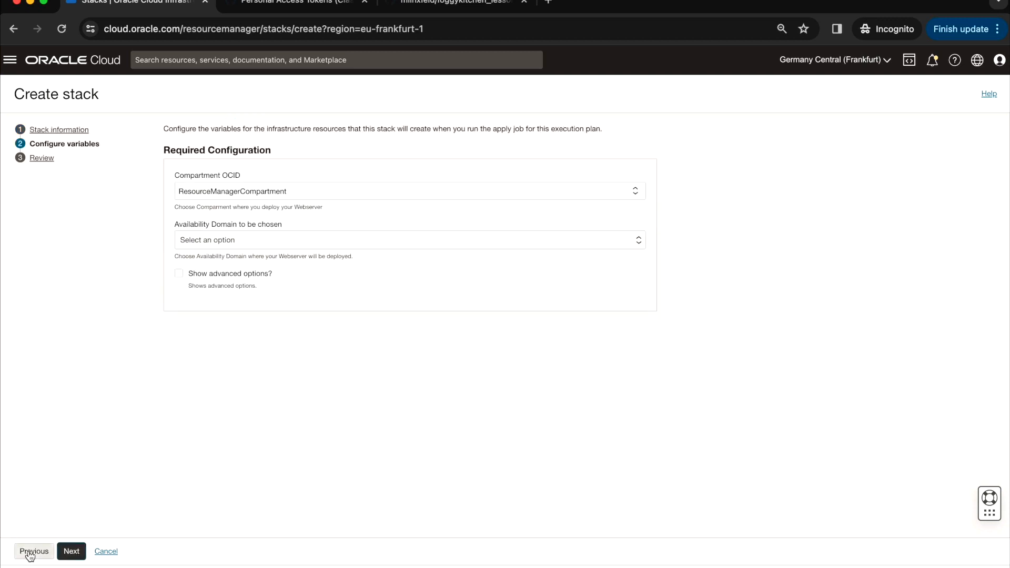
left_click(254, 239)
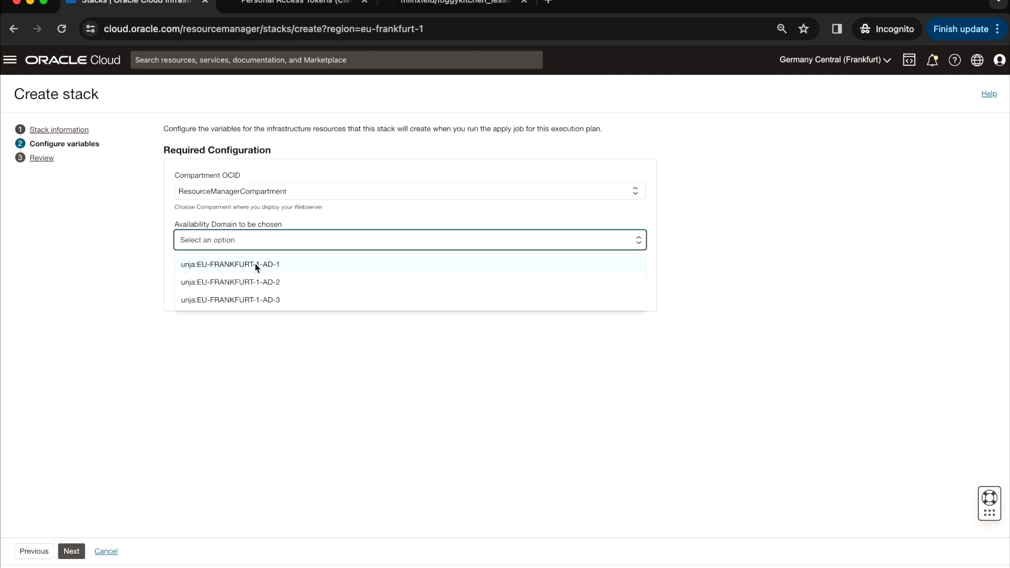
left_click(254, 266)
left_click(72, 551)
left_click(76, 554)
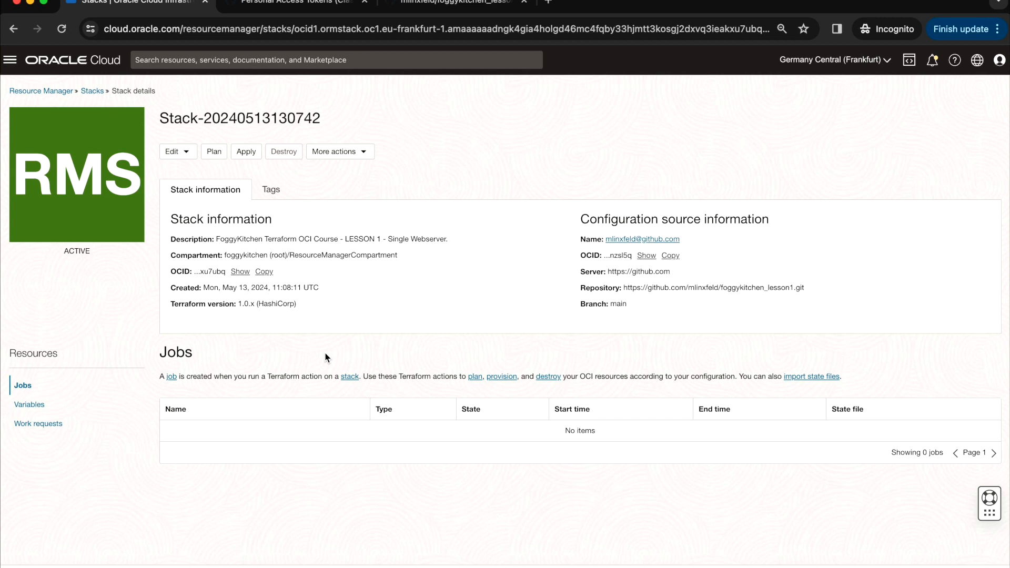
left_click_drag(581, 288, 842, 291)
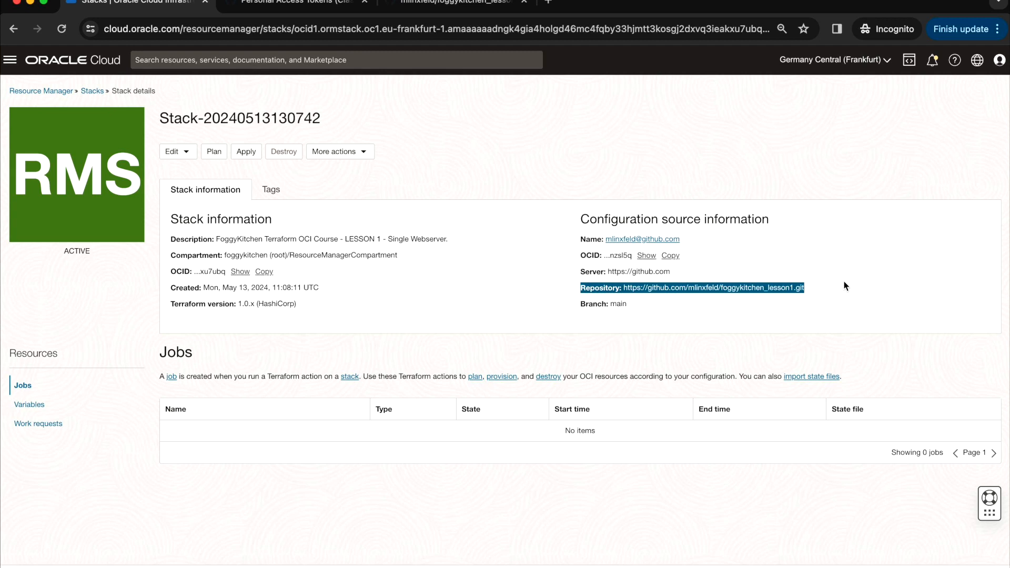
left_click(809, 312)
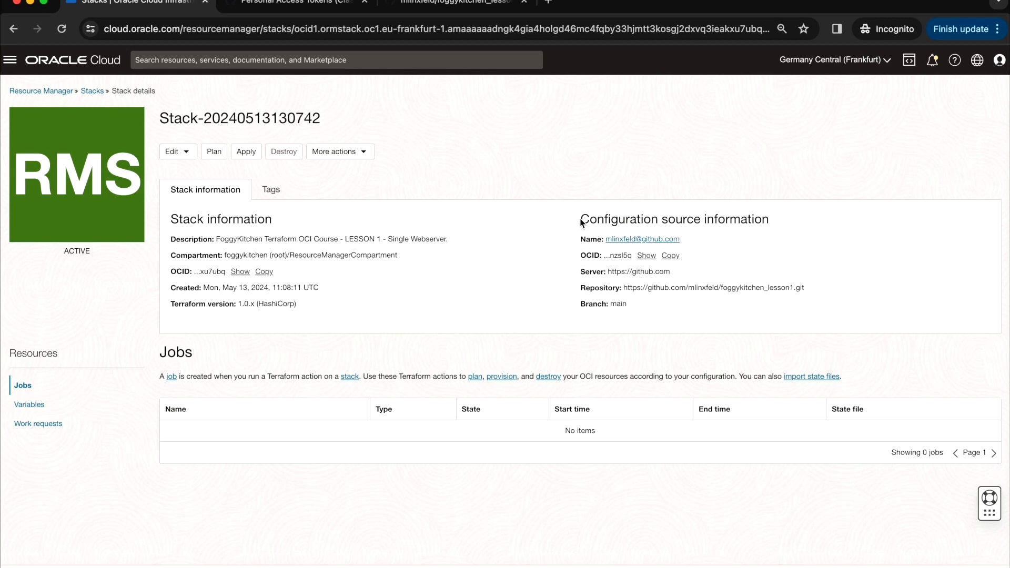
mouse_move(581, 234)
left_mouse_down()
mouse_move(605, 296)
mouse_move(586, 220)
left_mouse_up()
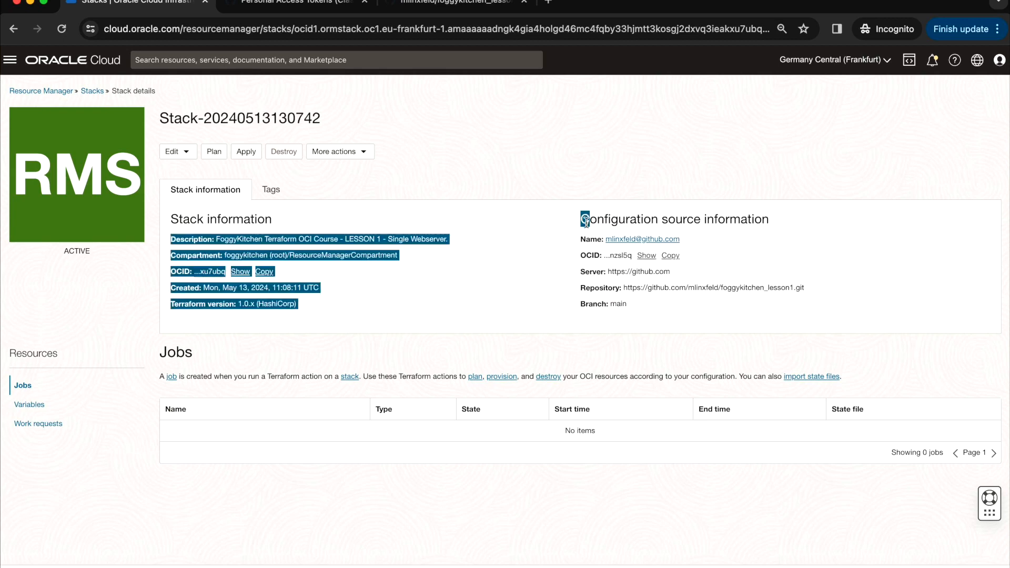
left_click(586, 220)
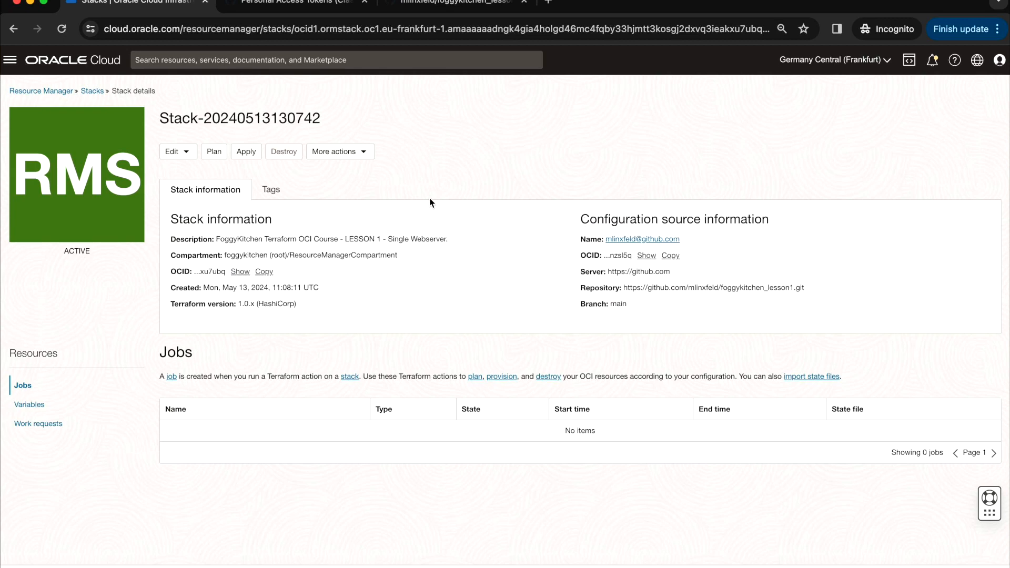
- Run a plan job and check its log summary: 10 to add, 0 to change, 0 to destroy
left_click(215, 153)
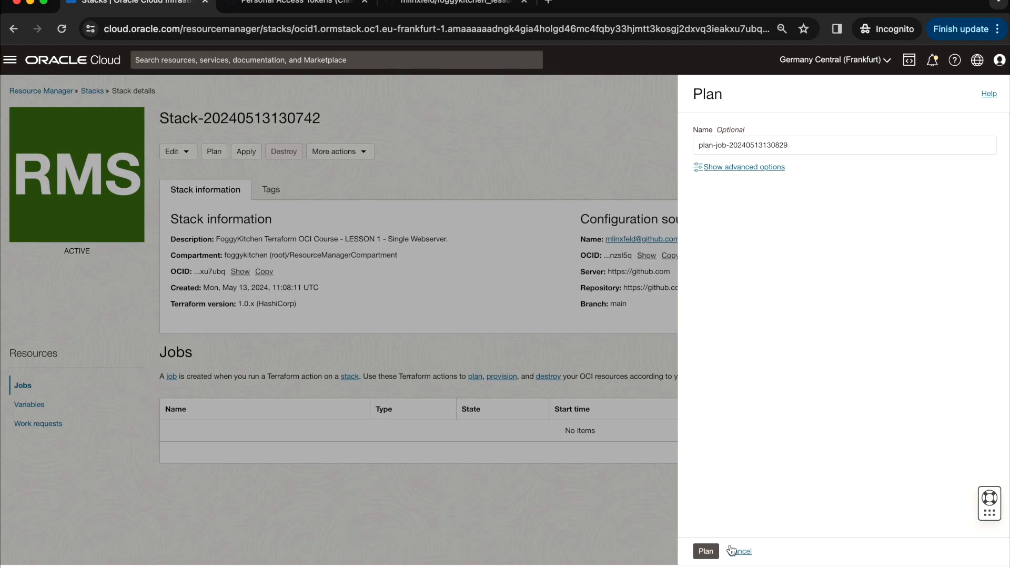
left_click(706, 552)
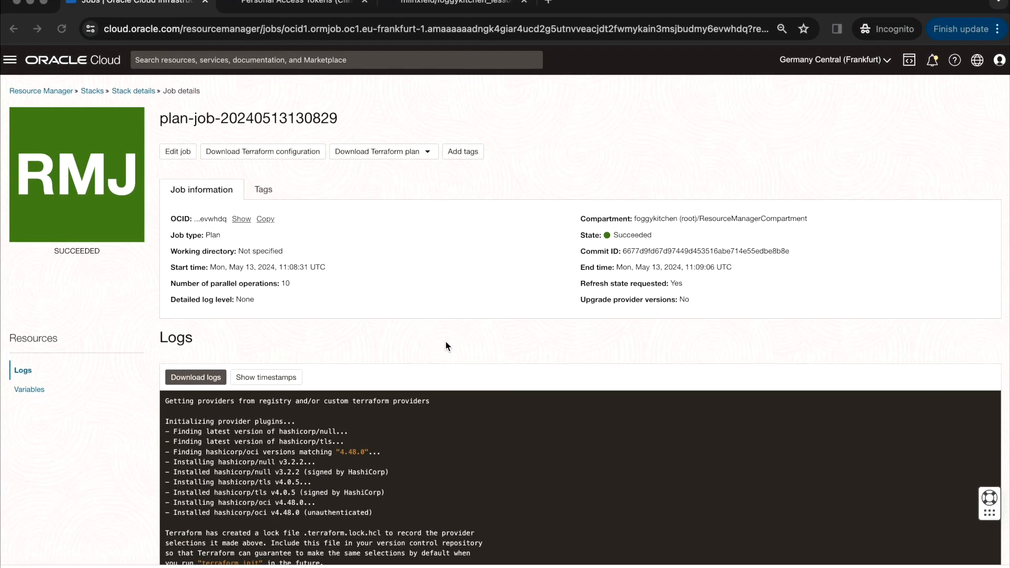
scroll(446, 346, "down", 1)
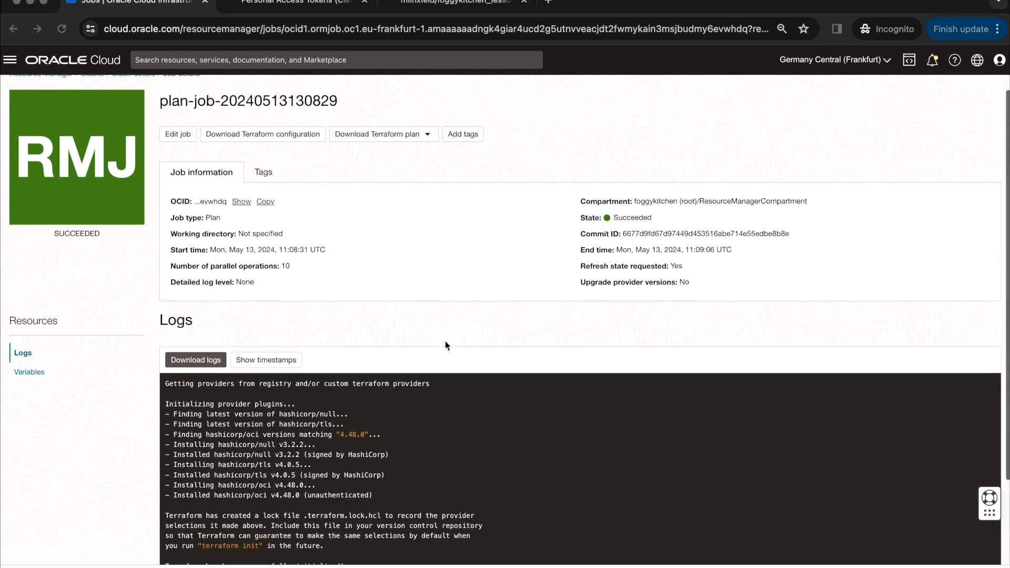
scroll(462, 434, "down", 15)
scroll(492, 290, "down", 2)
scroll(468, 392, "down", 15)
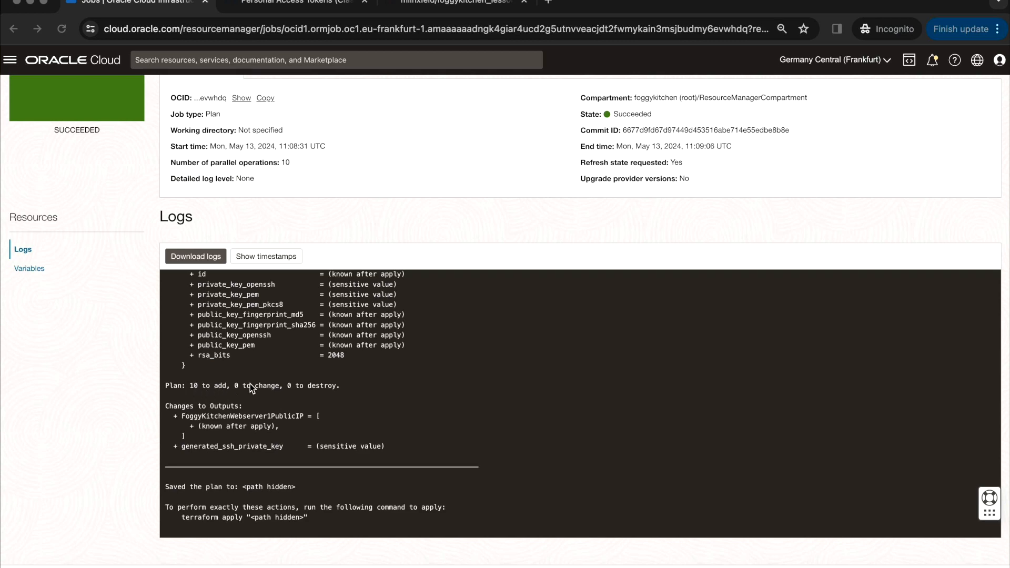
scroll(290, 389, "up", 2)
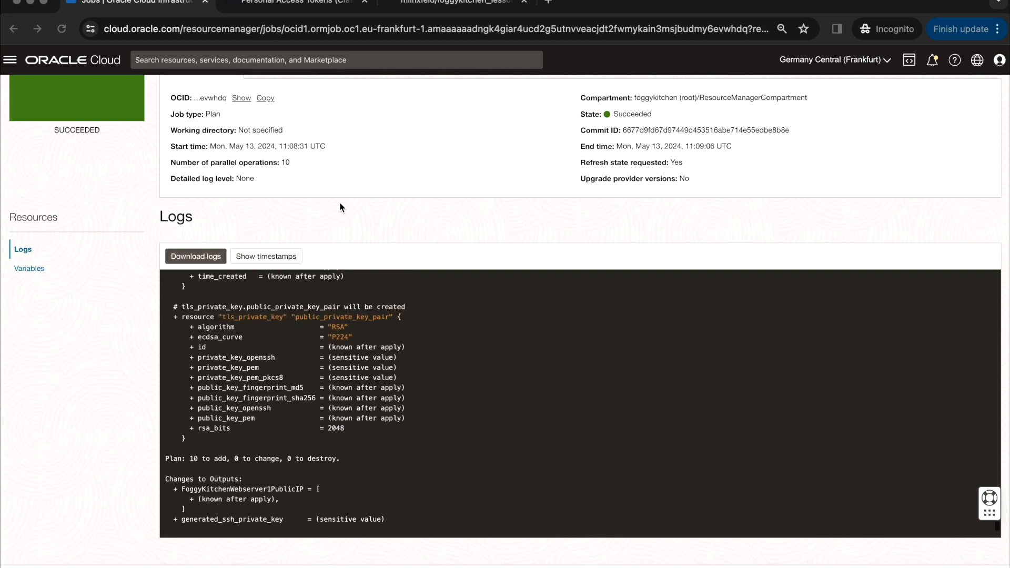
scroll(343, 204, "up", 3)
- From the stack's details page, run an apply job with Automatically approve enabled
left_click(128, 91)
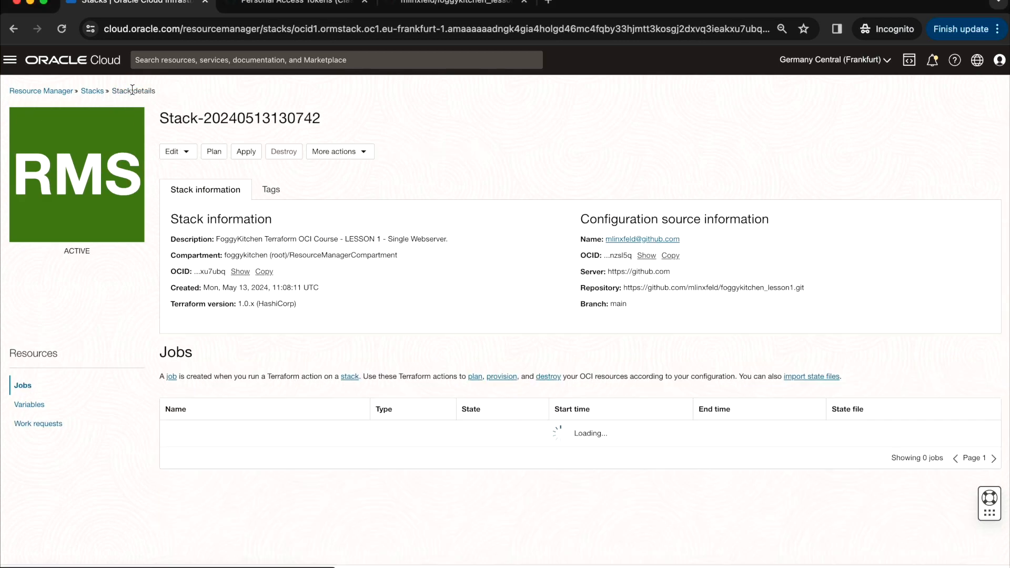
left_click(246, 153)
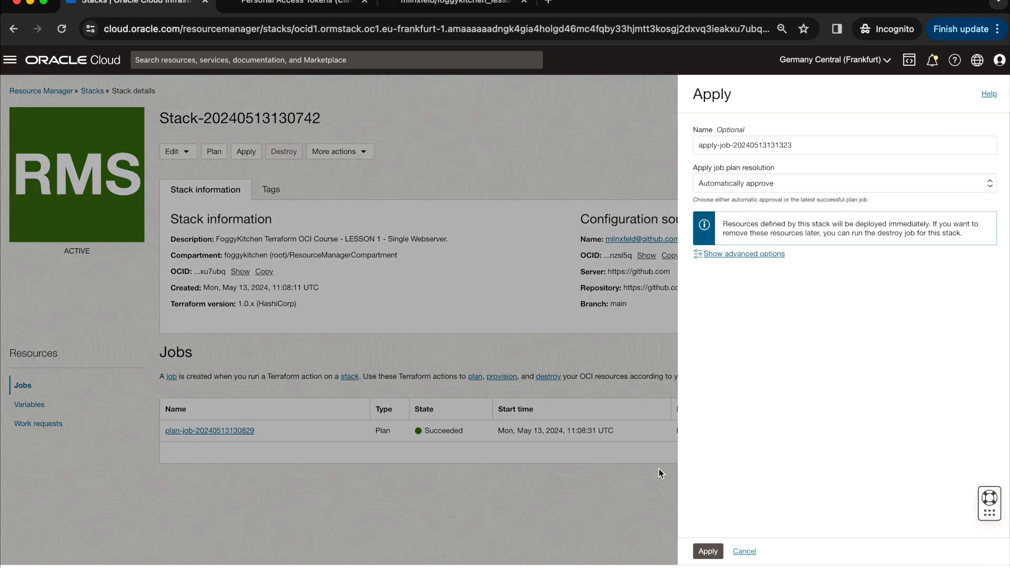
left_click(708, 552)
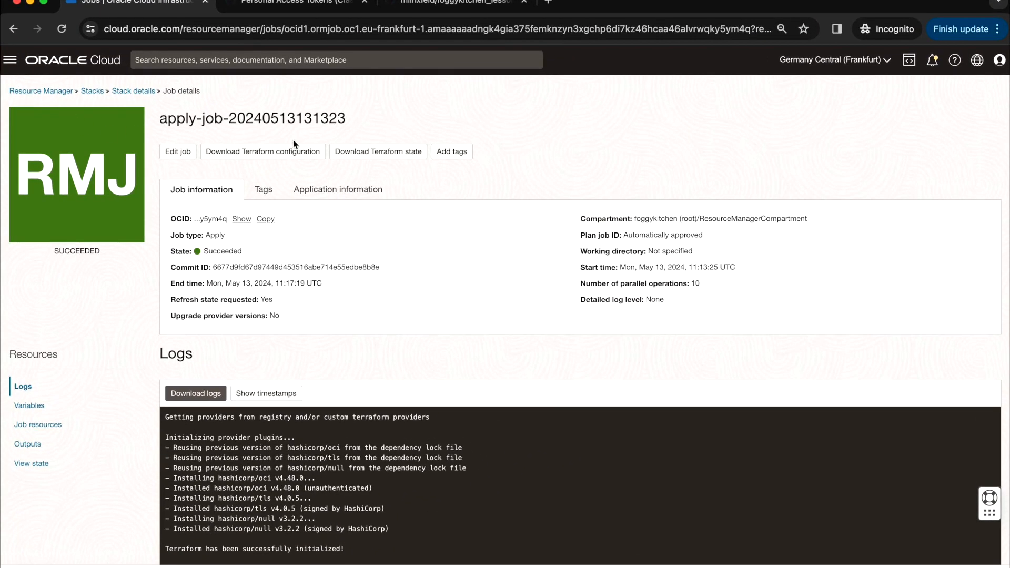
- Open FoggyKitchenWebServer's details from Compute Instances in FoggyKitchenCompartment
left_click(11, 60)
left_click(45, 150)
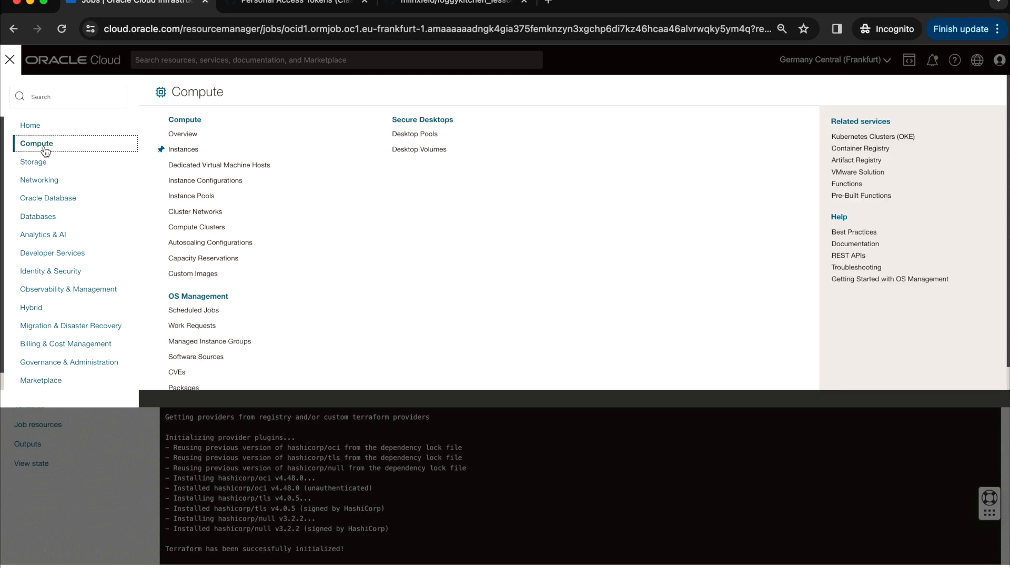
left_click(177, 151)
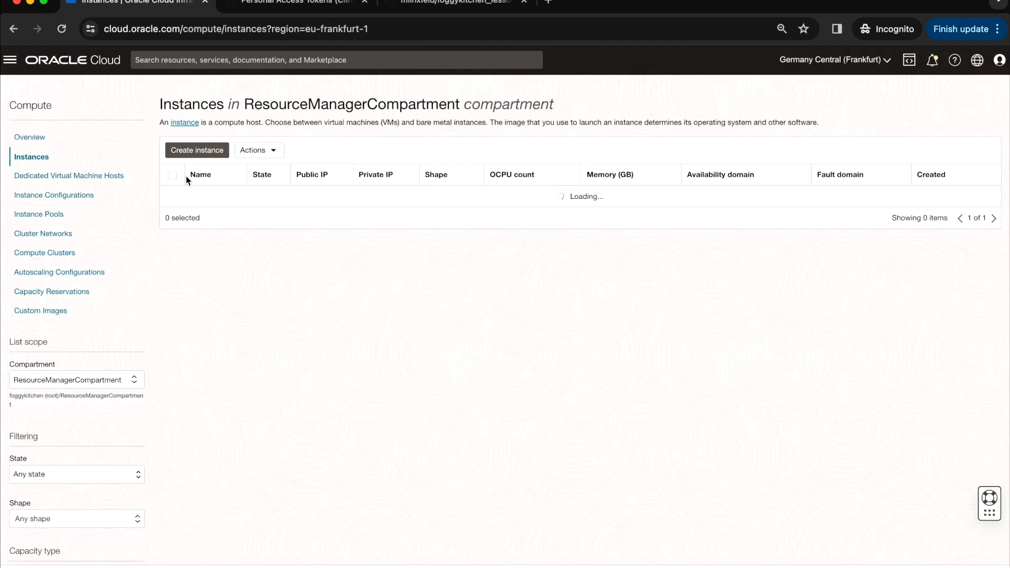
left_click(90, 376)
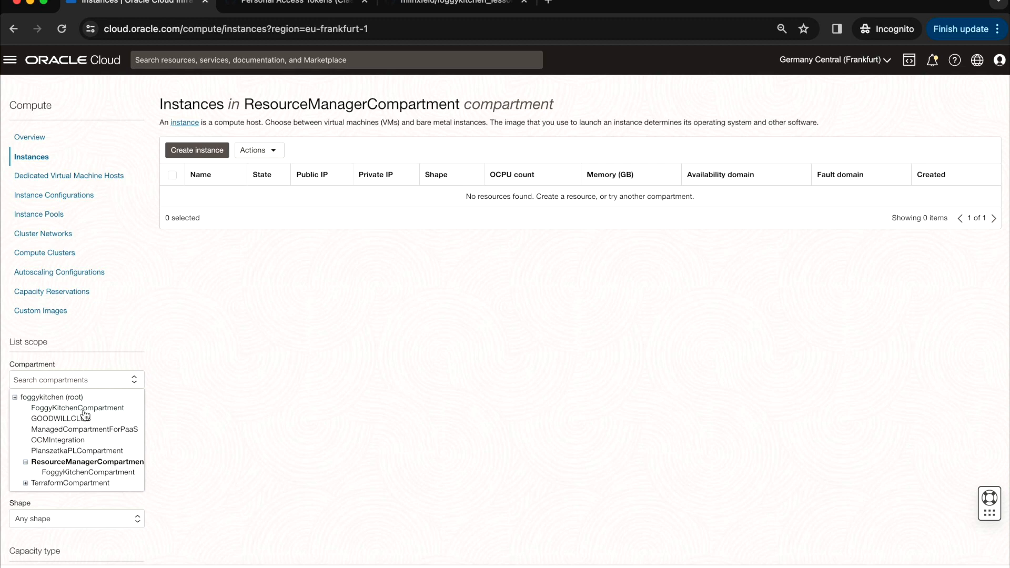
left_click(76, 473)
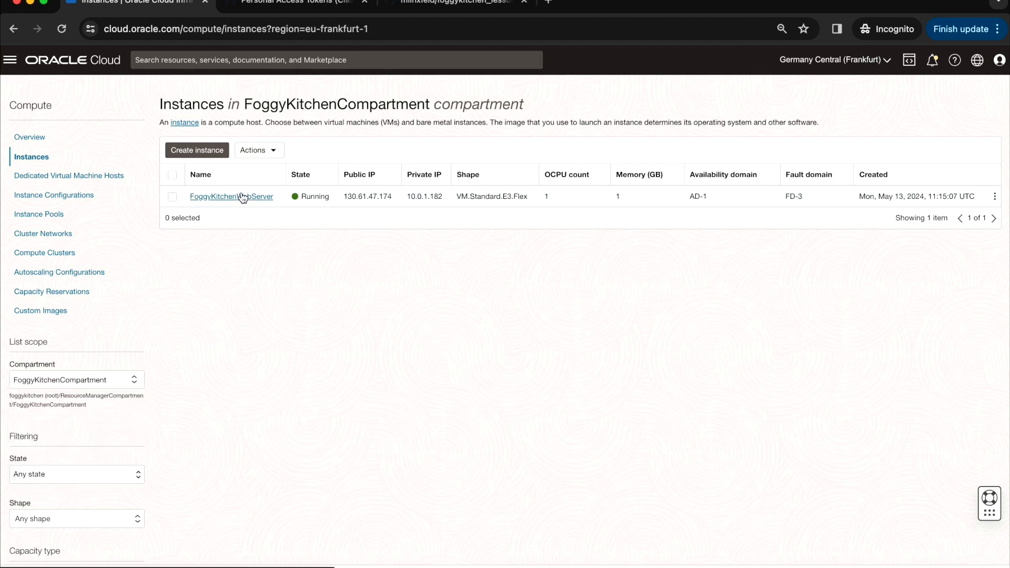
left_click(242, 196)
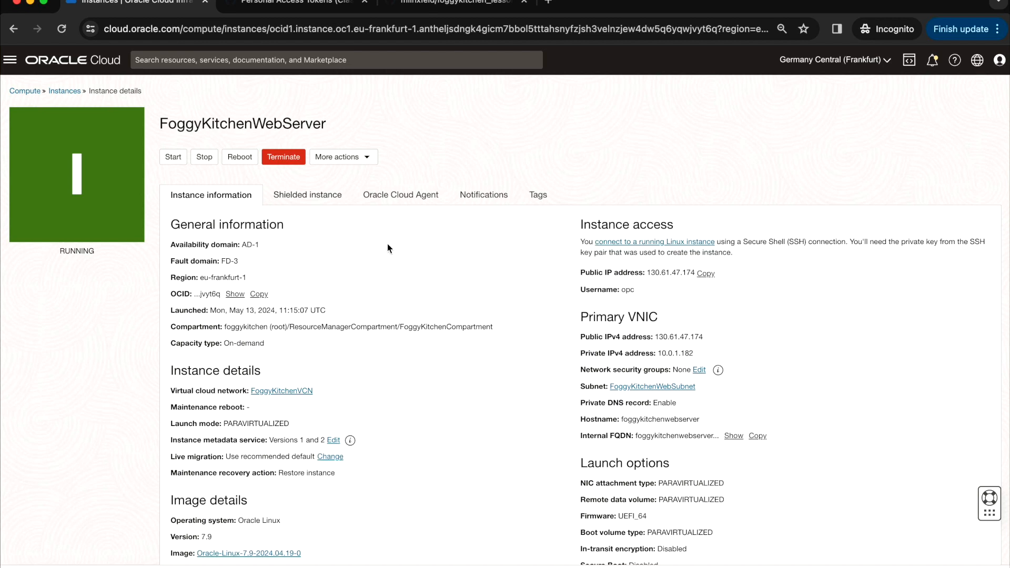
- Load public IP 130.61.47.174 in a new tab to see the welcome page, then return
left_click(706, 273)
left_click(548, 2)
type("130.61.47.174")
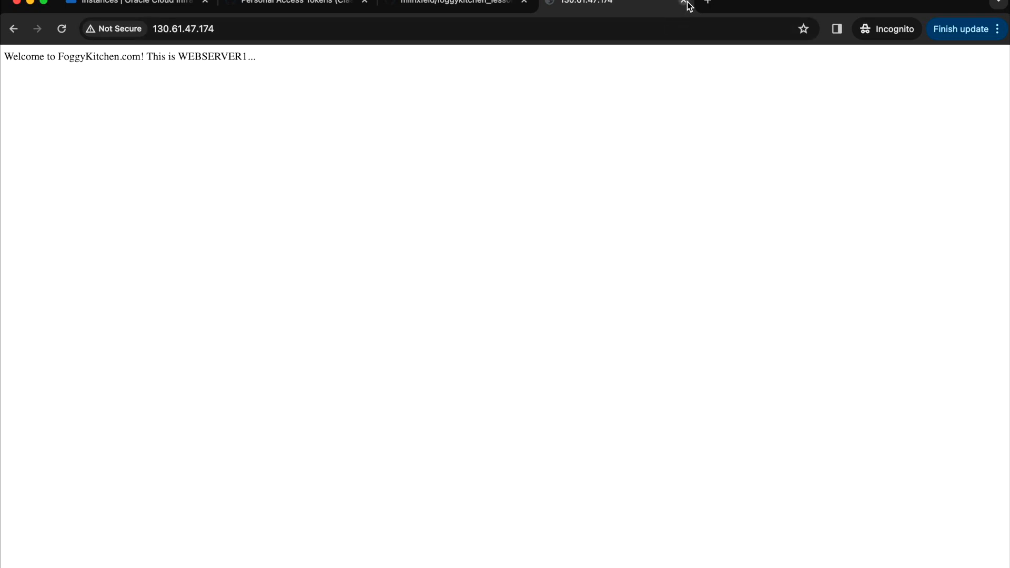
left_click(138, 3)
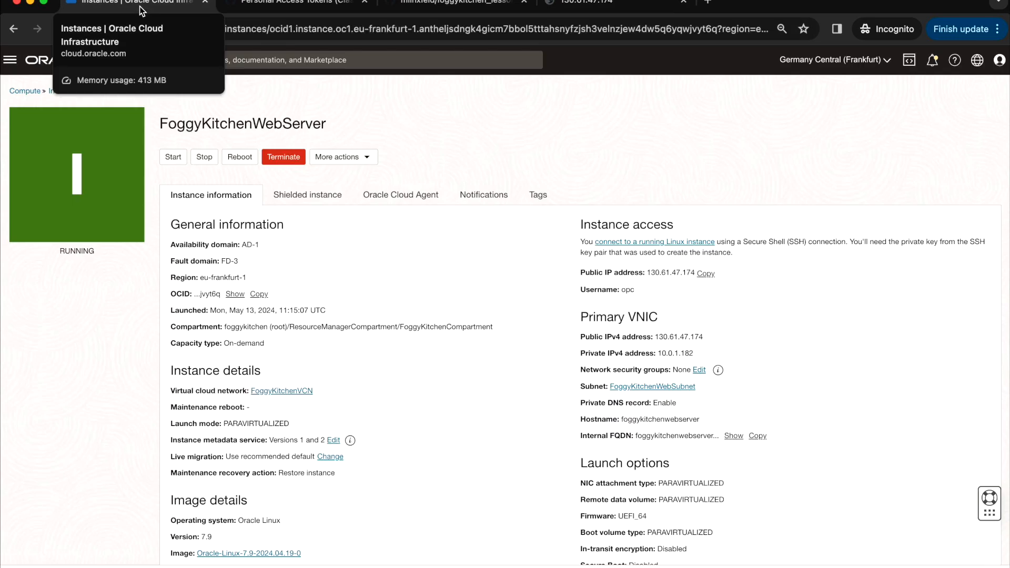
- Look at FoggyKitchenWebSubnet and its VCN, then go to the Resource Manager stacks list
left_click(674, 387)
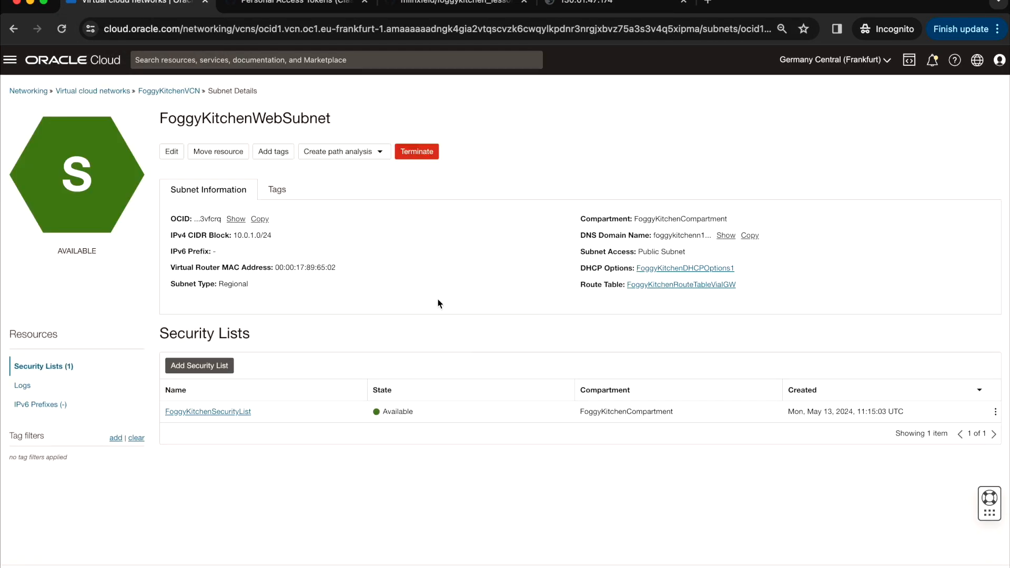
left_click(179, 92)
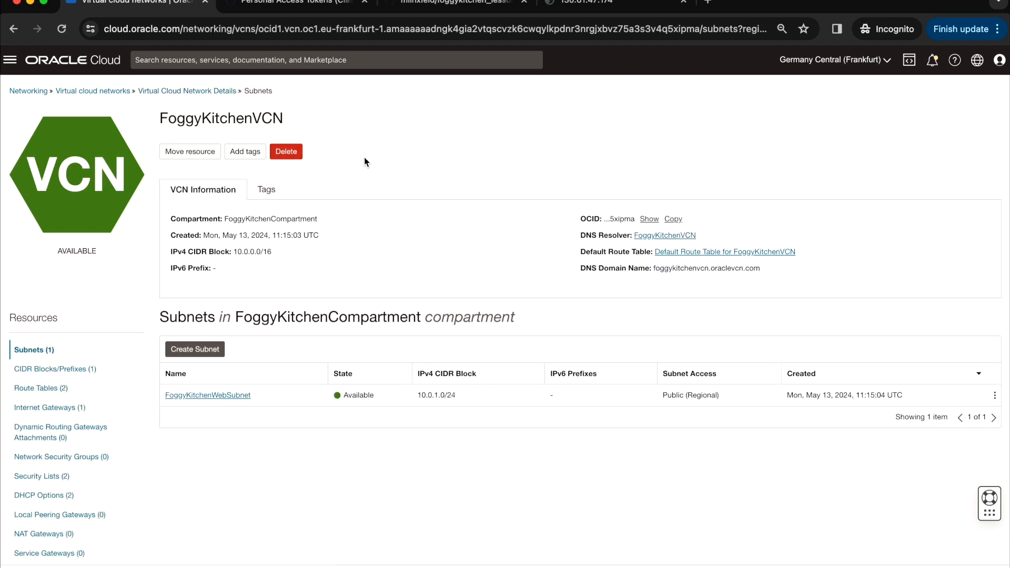
left_click(11, 60)
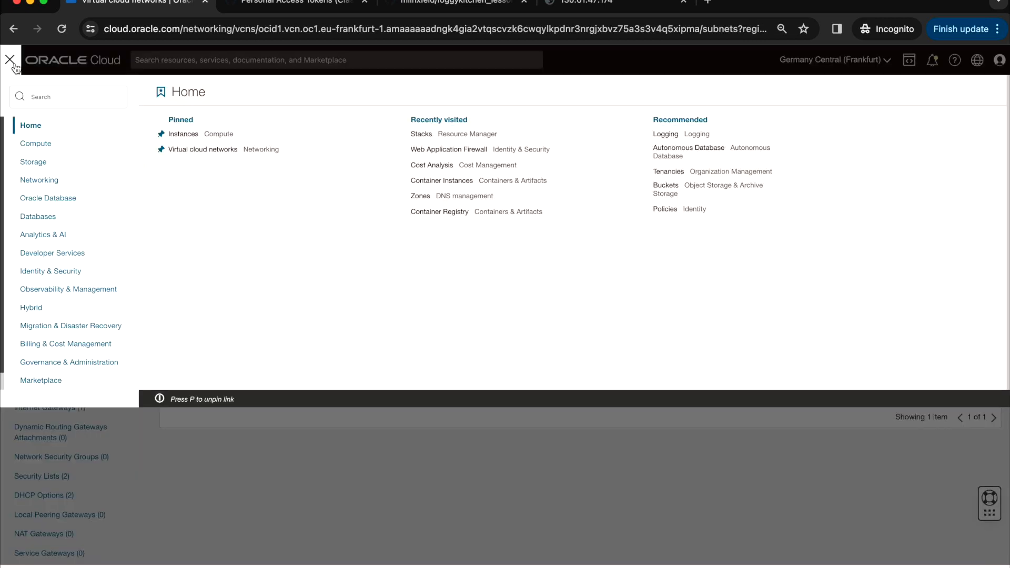
left_click(65, 253)
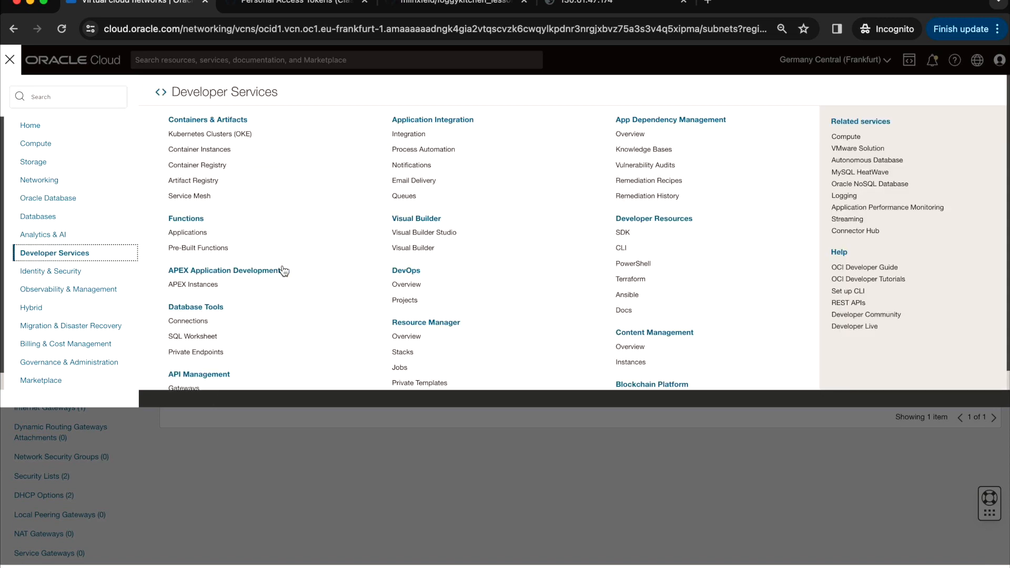
left_click(403, 352)
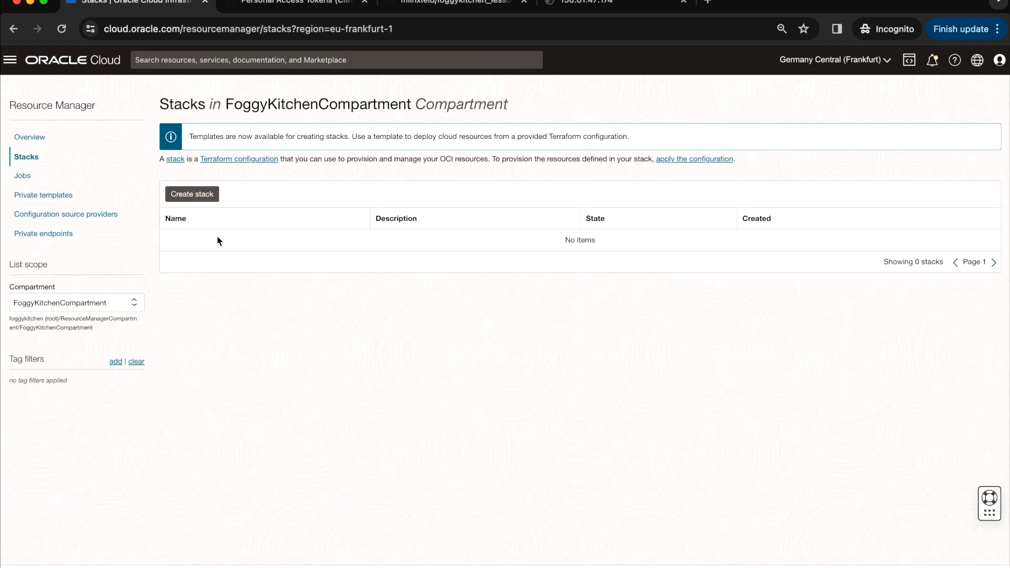
left_click(111, 302)
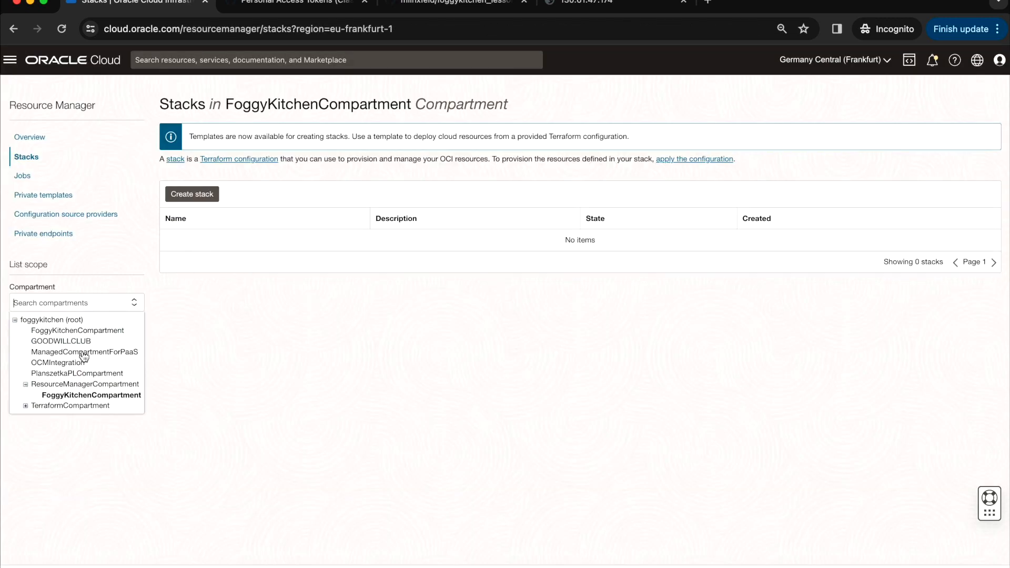
left_click(96, 387)
left_click(224, 241)
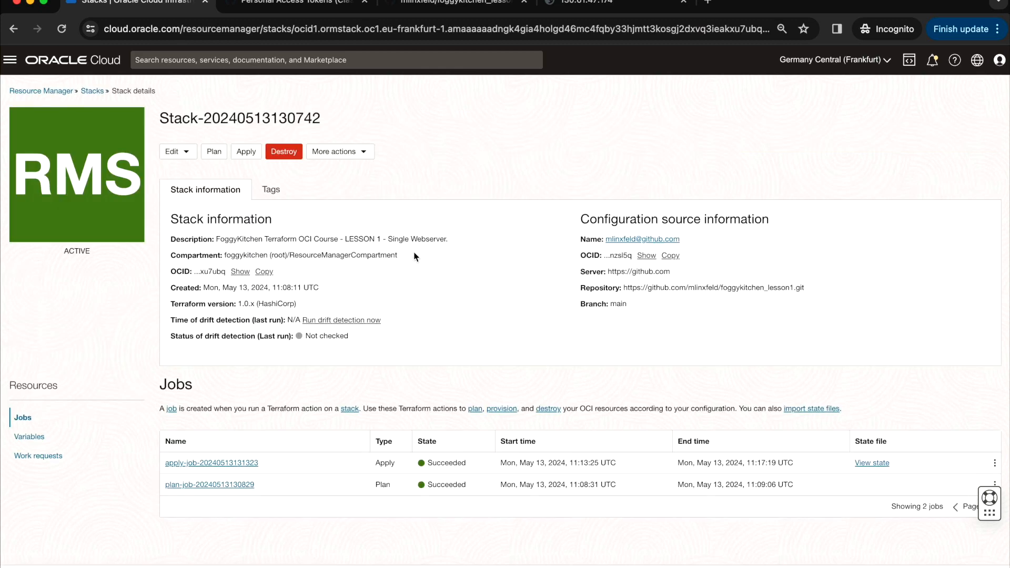
left_click(463, 6)
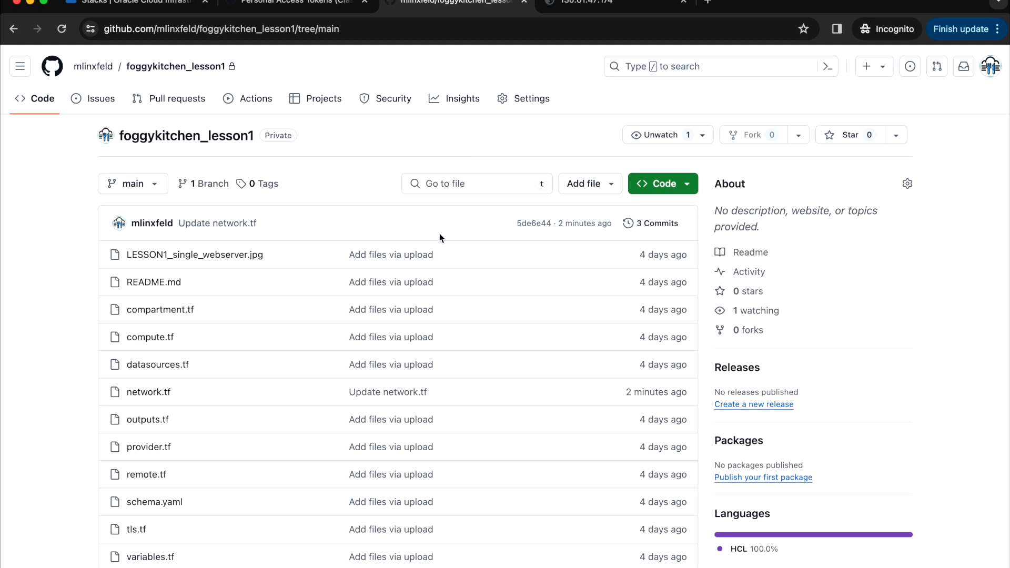
- Edit network.tf, appending _FIX to the subnet display_name on line 77
scroll(368, 347, "down", 1)
left_click(147, 363)
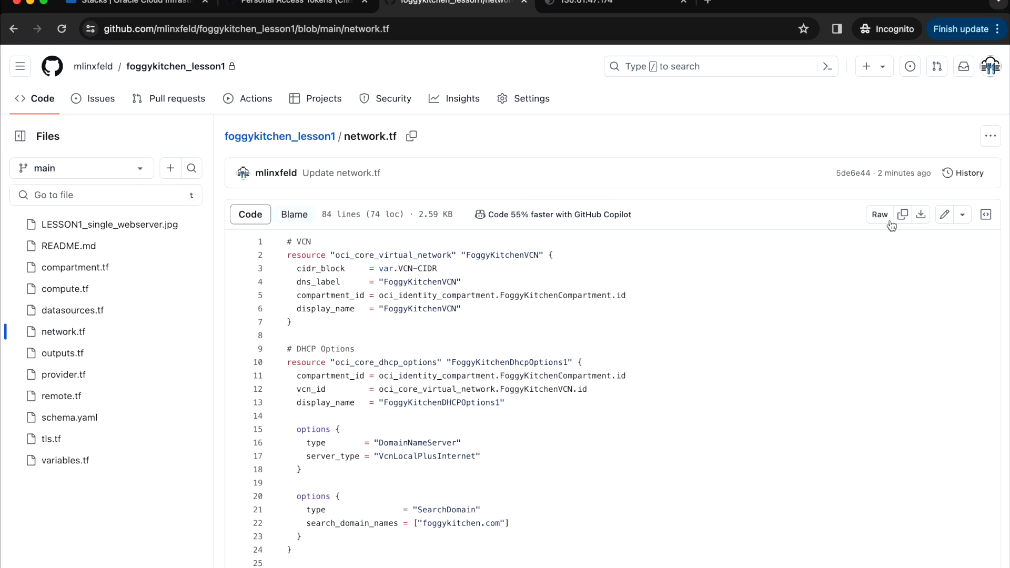
left_click(945, 215)
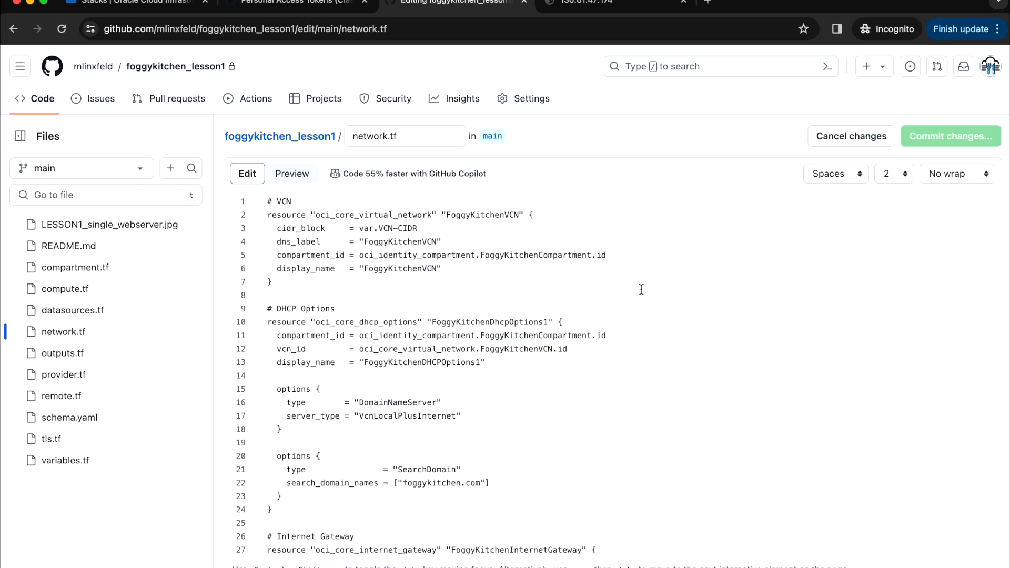
scroll(642, 289, "down", 15)
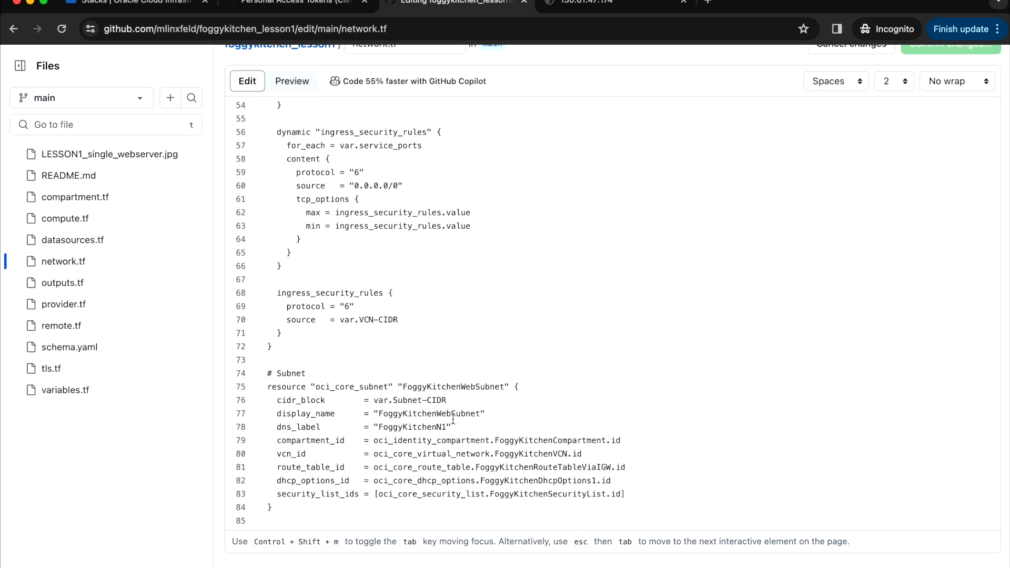
left_click(484, 413)
type("_FIX")
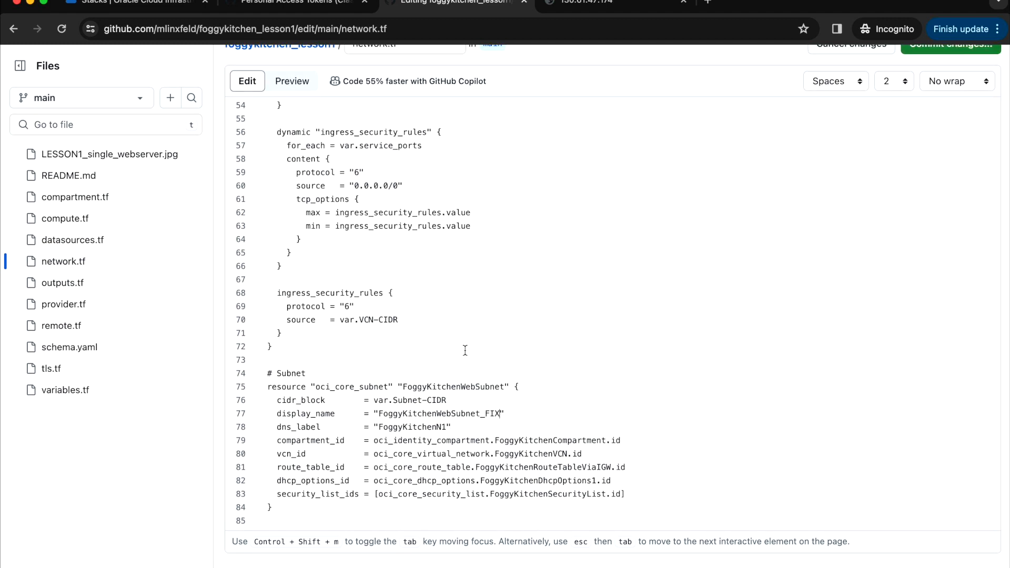
scroll(716, 177, "up", 15)
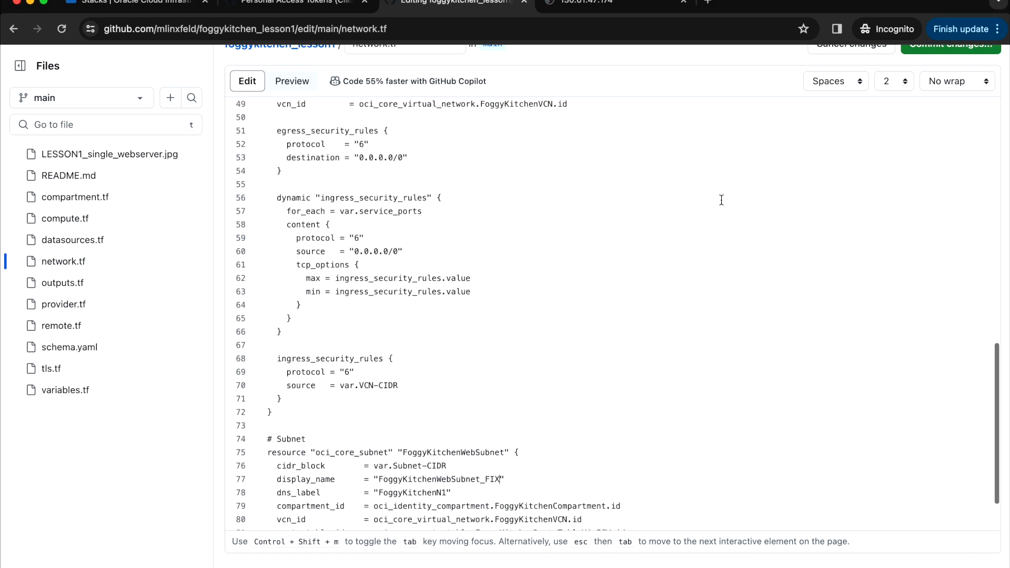
scroll(873, 129, "up", 3)
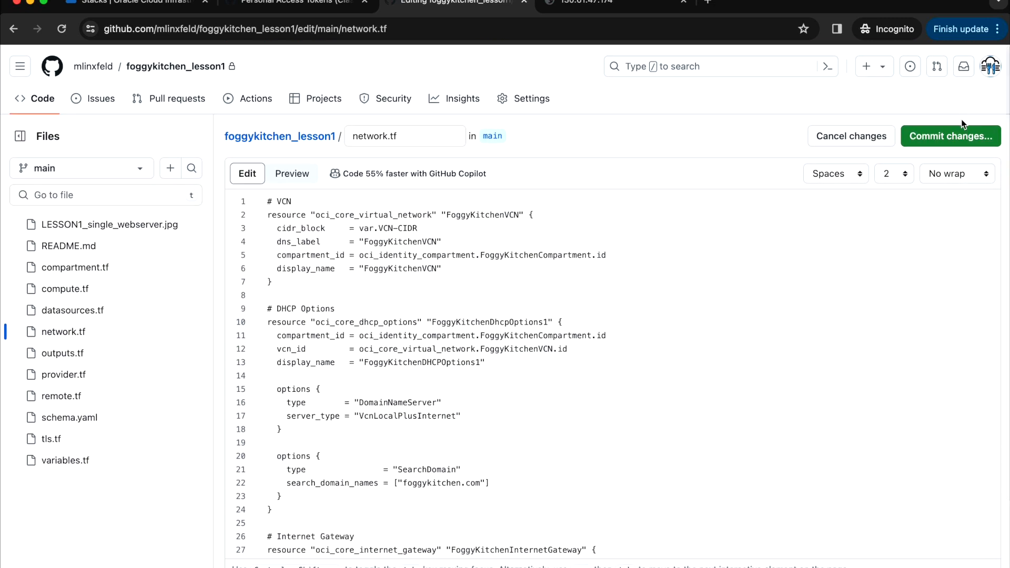
- Commit the network.tf change directly to the main branch
left_click(951, 44)
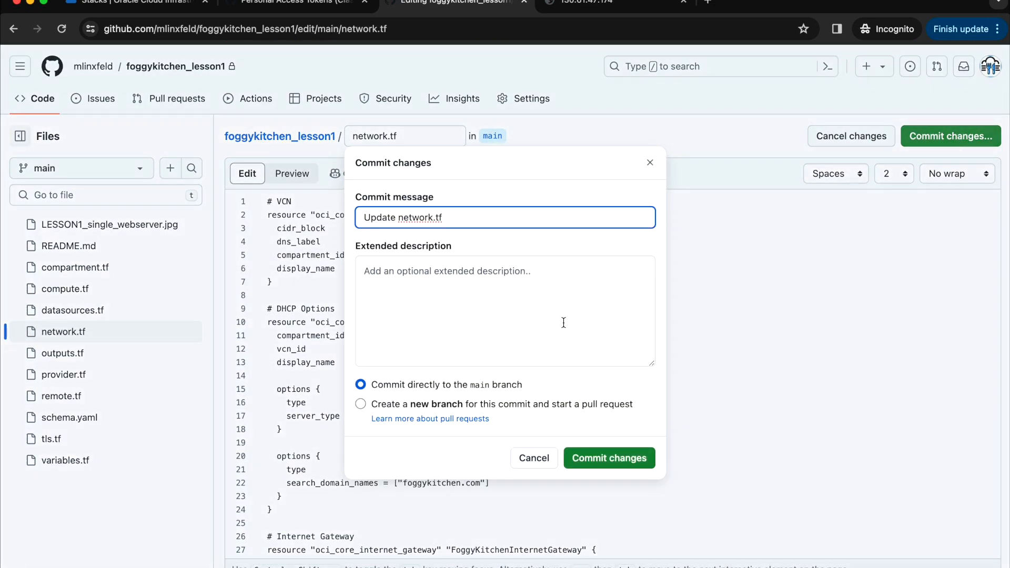
left_click(632, 458)
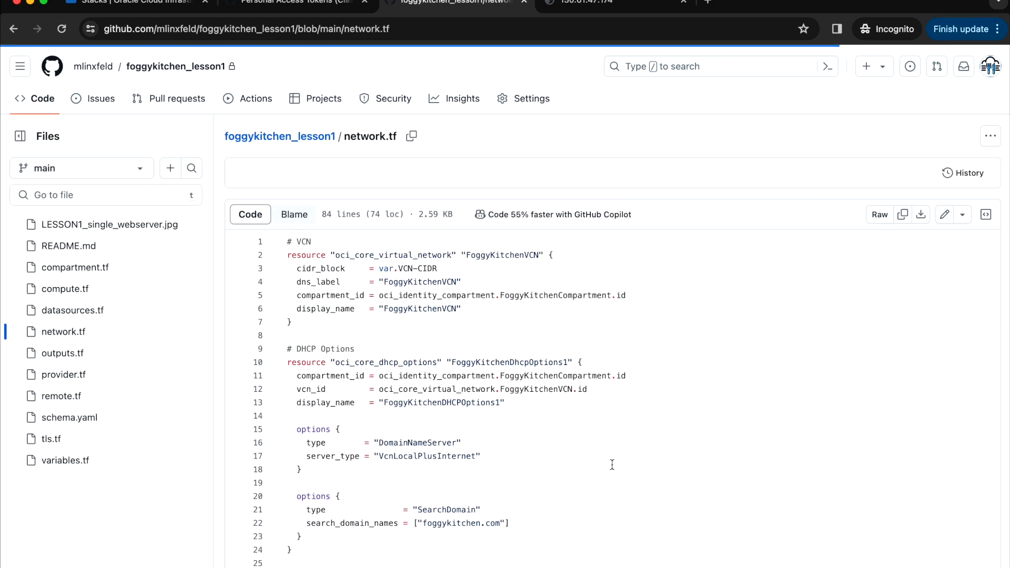
scroll(612, 465, "down", 3)
scroll(612, 465, "down", 10)
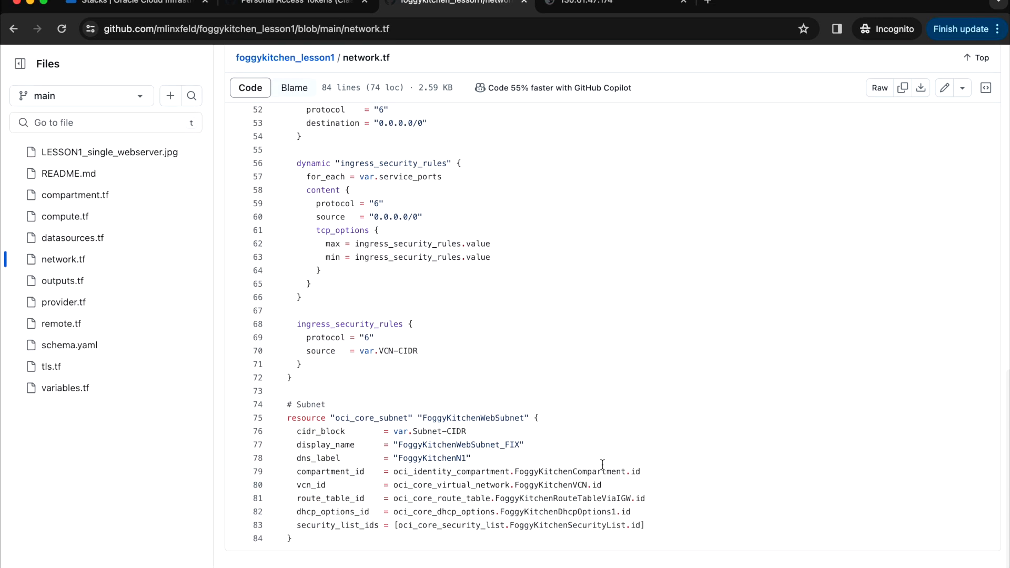
left_click(128, 5)
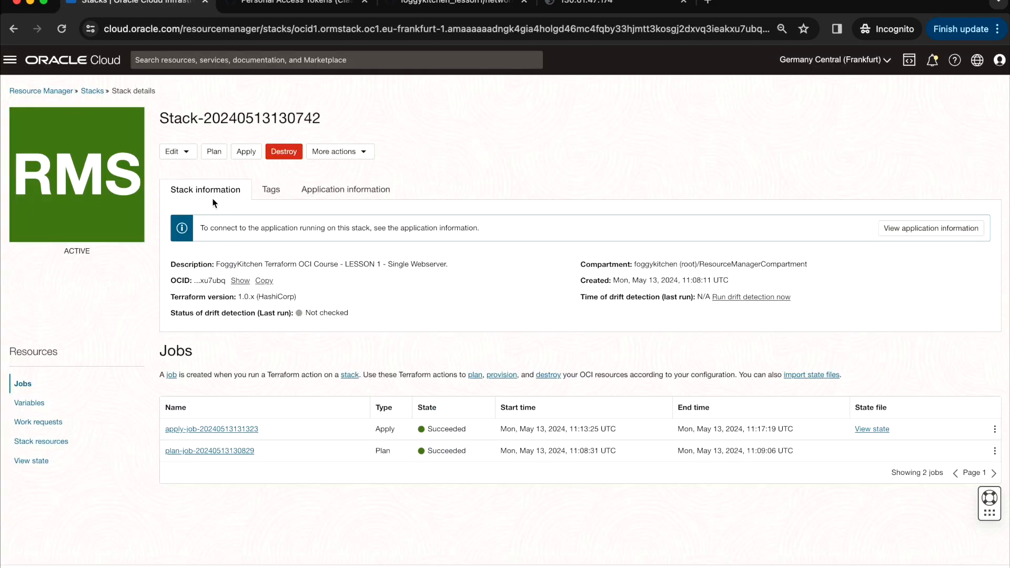
left_click(214, 152)
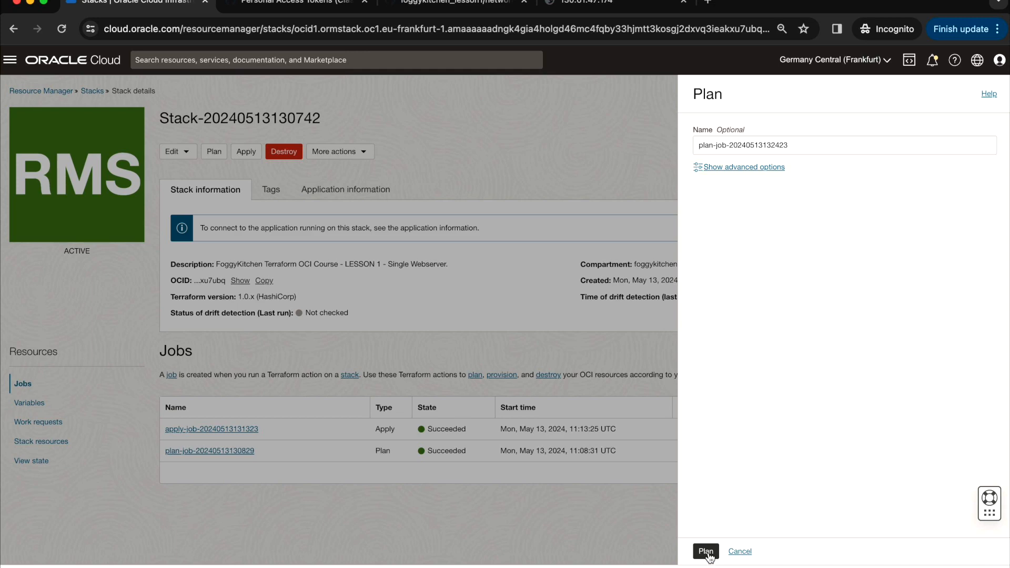
left_click(709, 556)
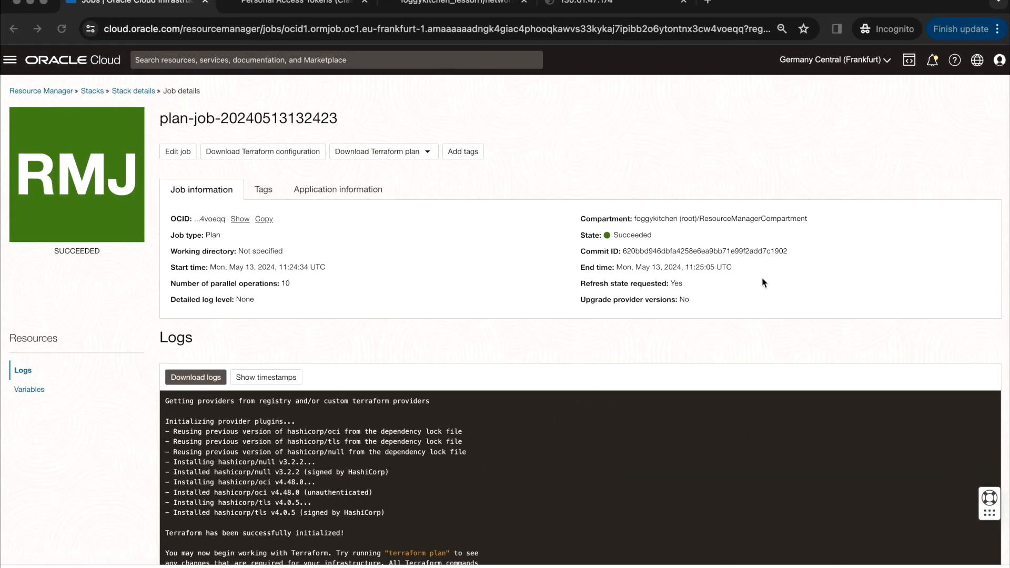
- Confirm the plan log summary shows 1 to change
scroll(765, 283, "down", 2)
scroll(719, 406, "down", 10)
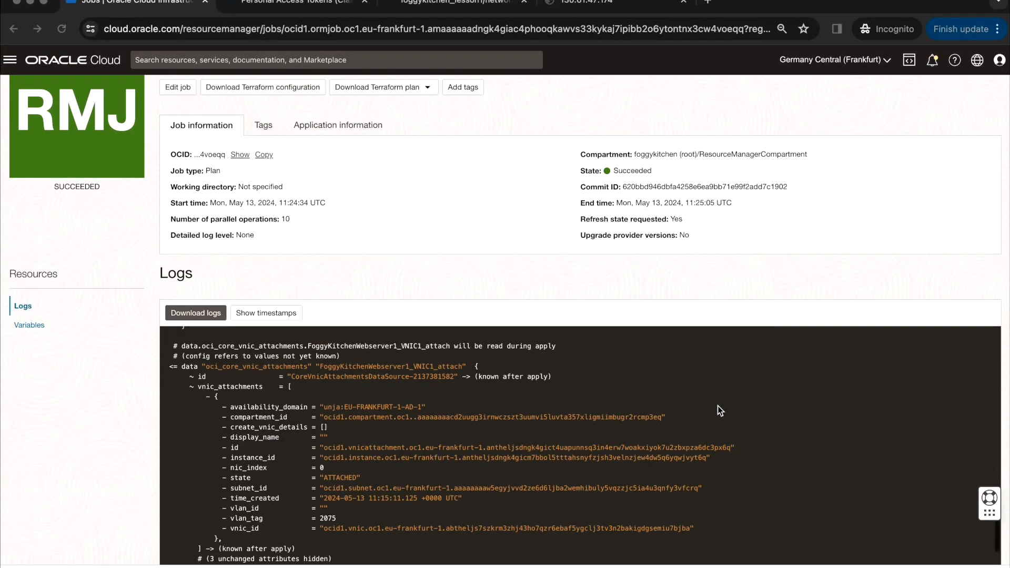
scroll(717, 406, "down", 6)
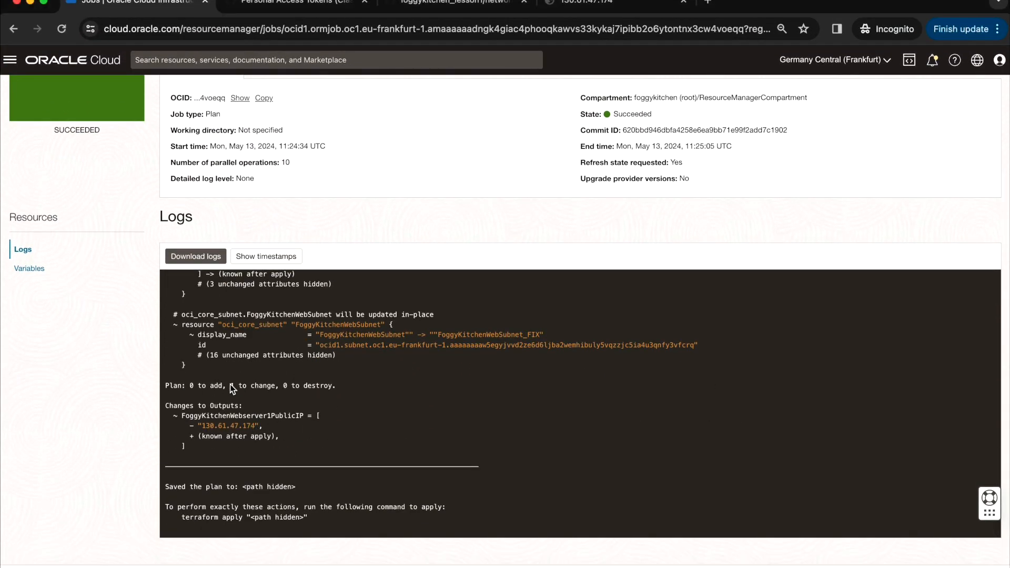
left_click_drag(231, 385, 279, 388)
- Verify the subnet display_name changes in-place to FoggyKitchenWebSubnet_FIX, then return to stack details
scroll(346, 374, "up", 1)
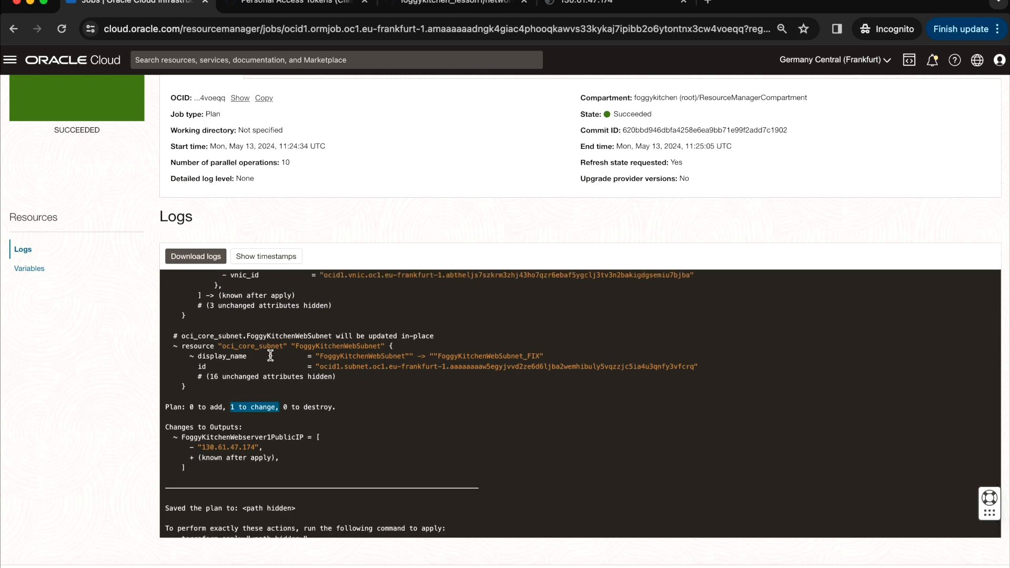
left_click_drag(545, 356, 197, 357)
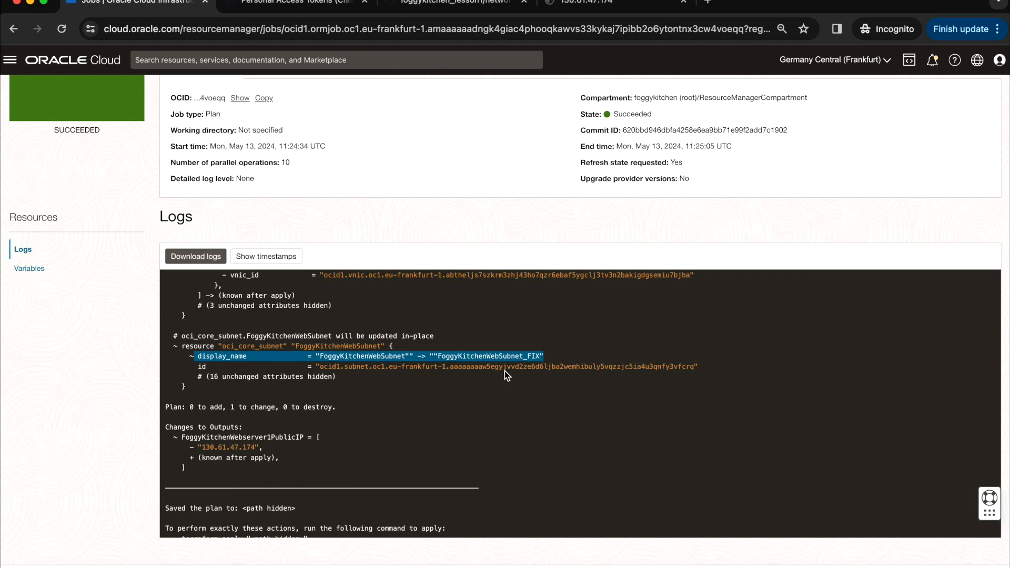
left_click_drag(401, 336, 453, 337)
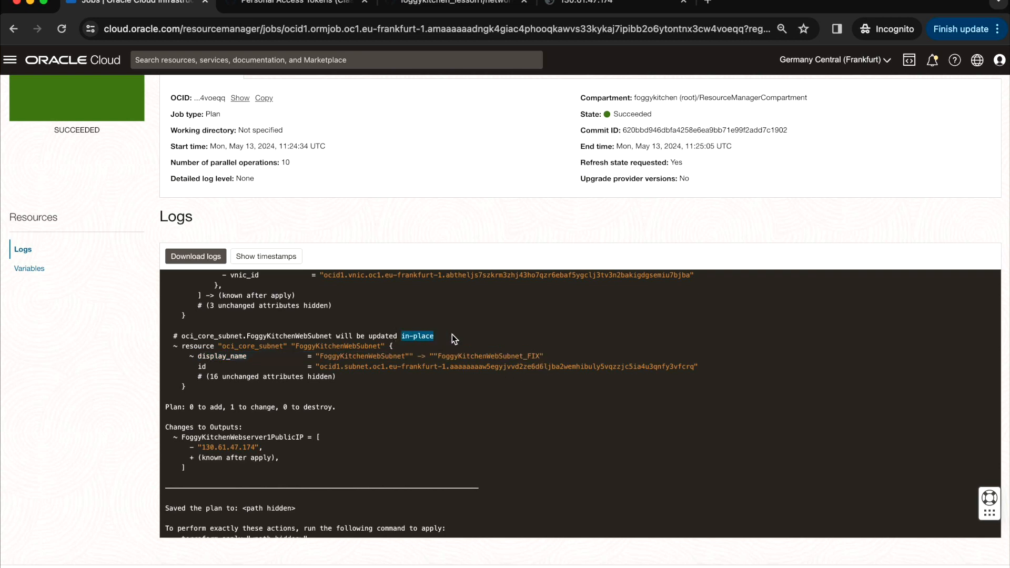
scroll(447, 305, "up", 5)
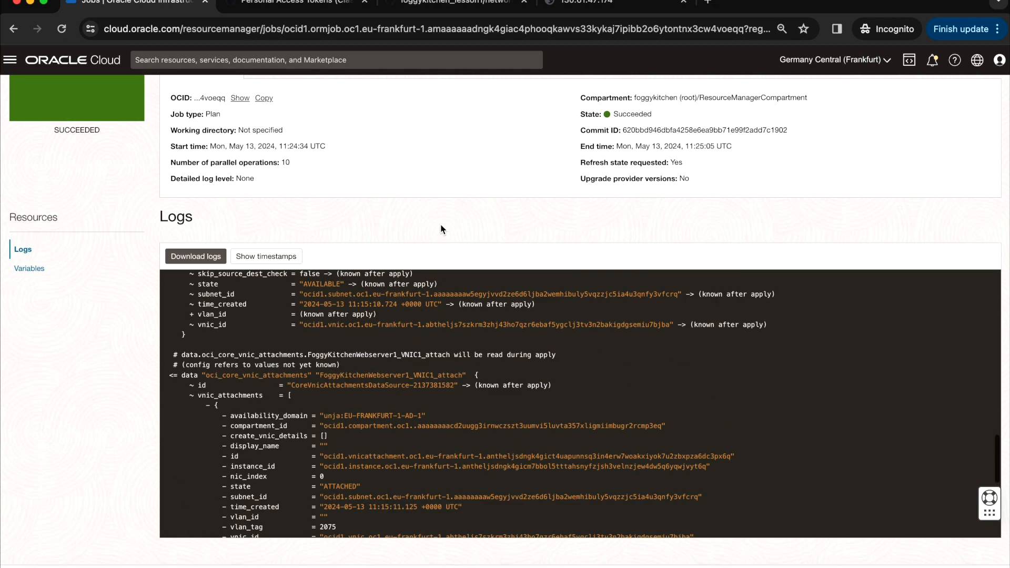
scroll(440, 264, "up", 3)
left_click(133, 91)
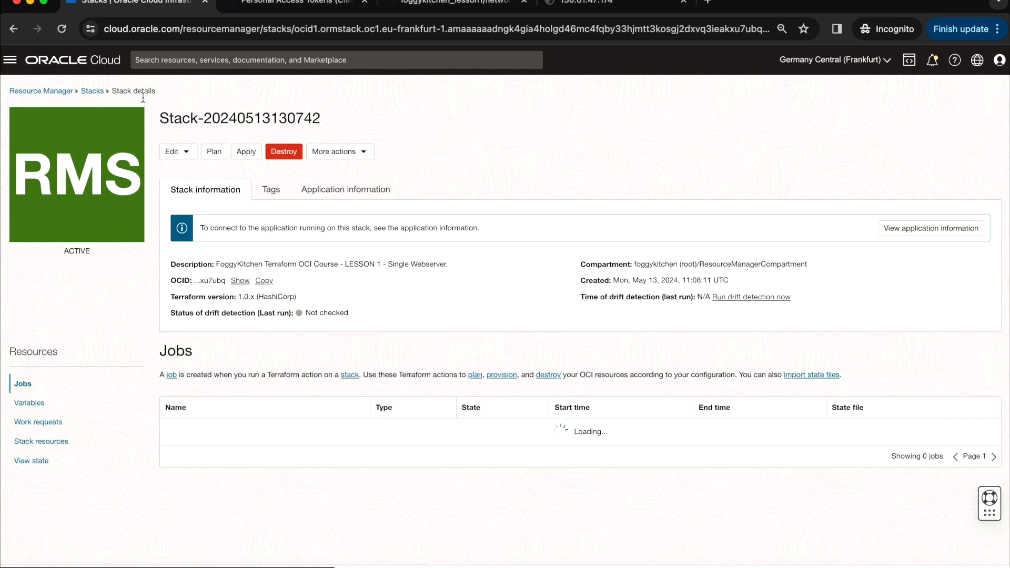
- Run an auto-approved apply job and confirm its log shows 1 to change
left_click(247, 152)
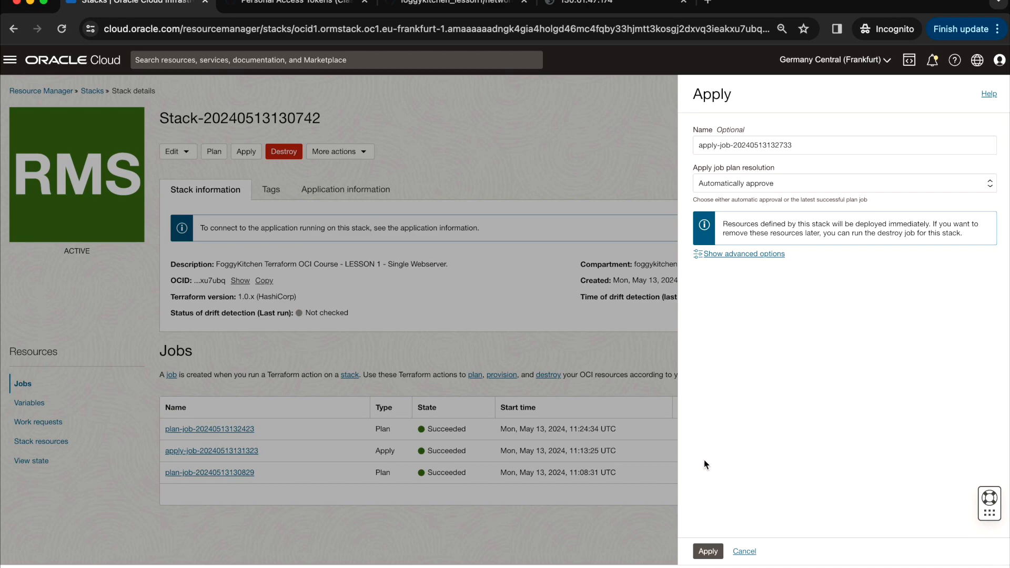
left_click(710, 553)
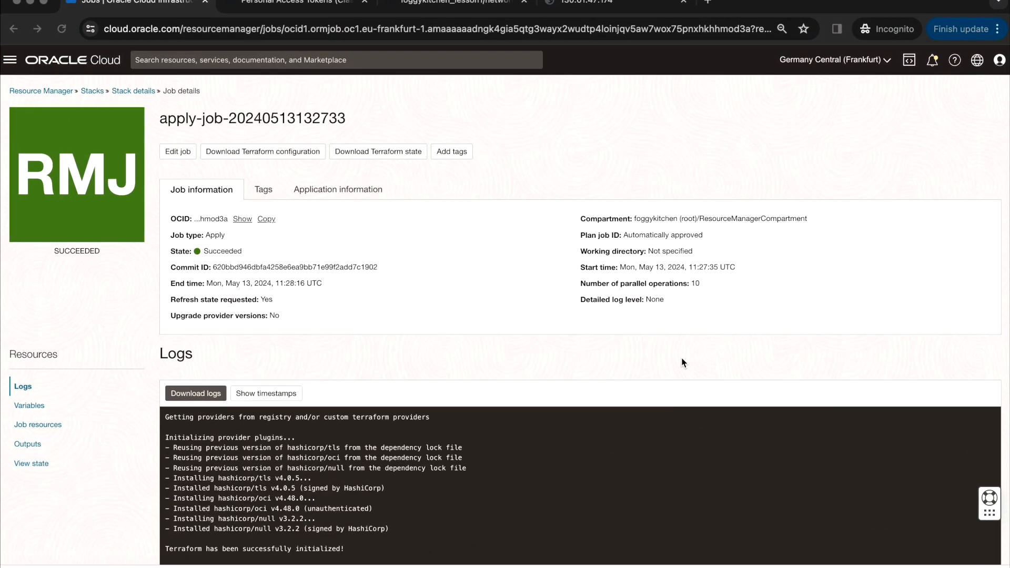
scroll(655, 413, "down", 10)
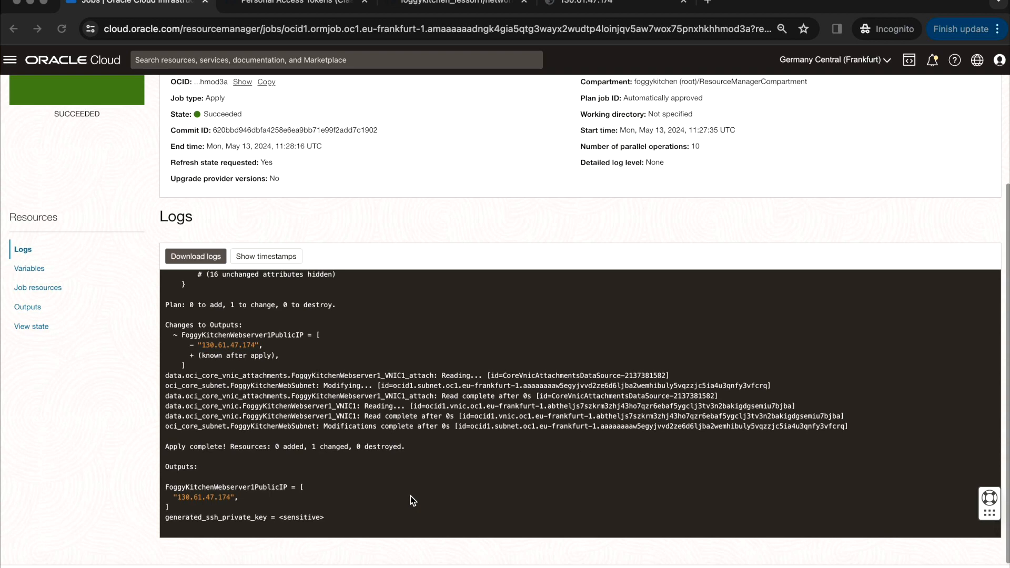
left_click_drag(230, 305, 271, 304)
scroll(452, 311, "up", 3)
scroll(415, 167, "up", 5)
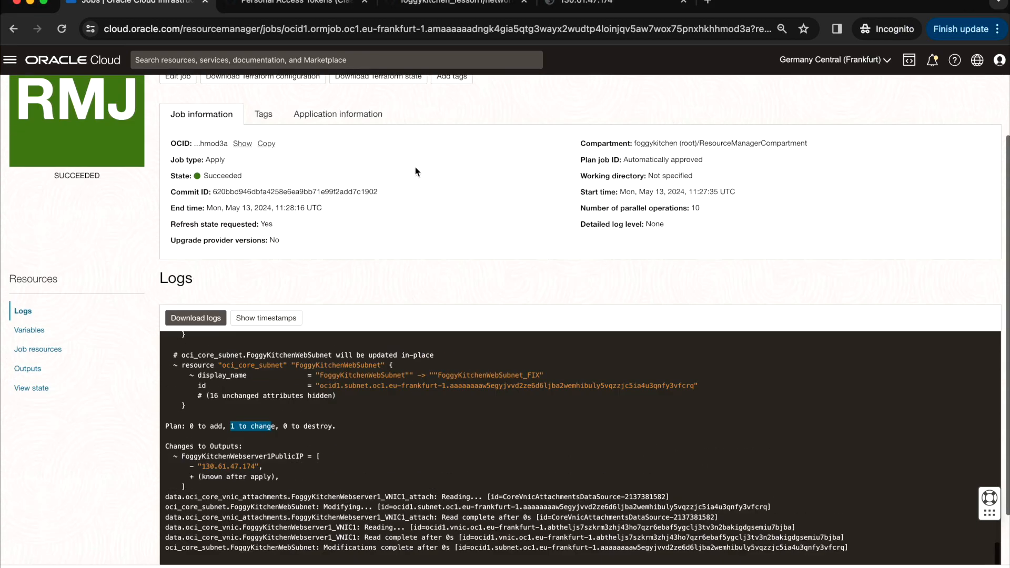
left_click(10, 59)
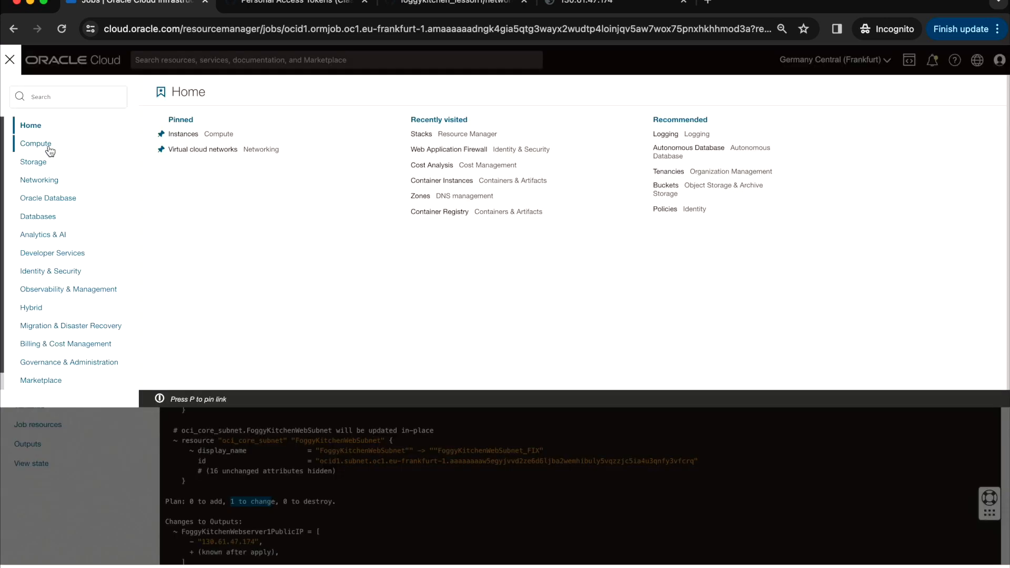
- Open the FoggyKitchenWebServer instance from the Compute instances in FoggyKitchenCompartment
left_click(39, 144)
left_click(184, 150)
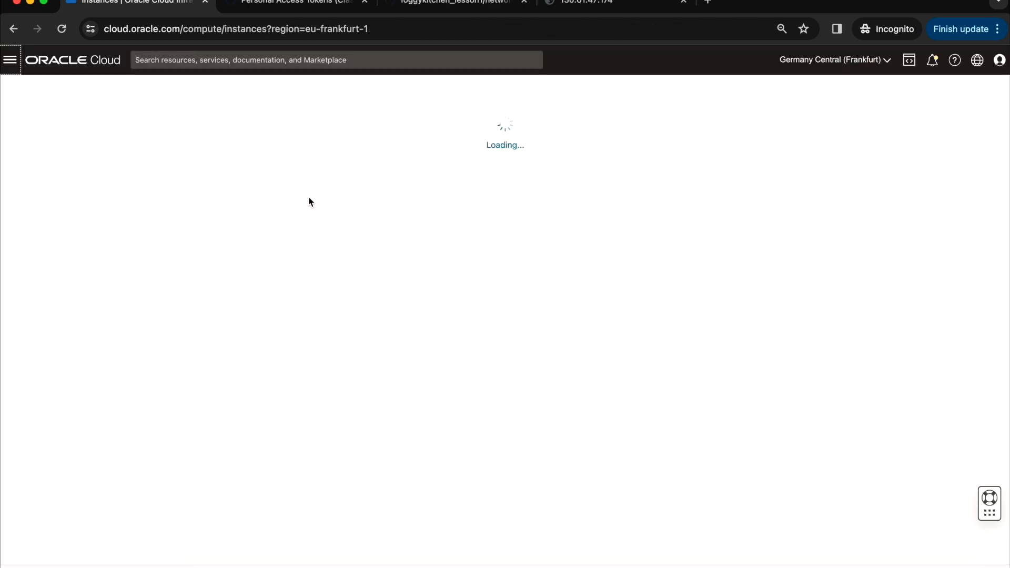
left_click(113, 381)
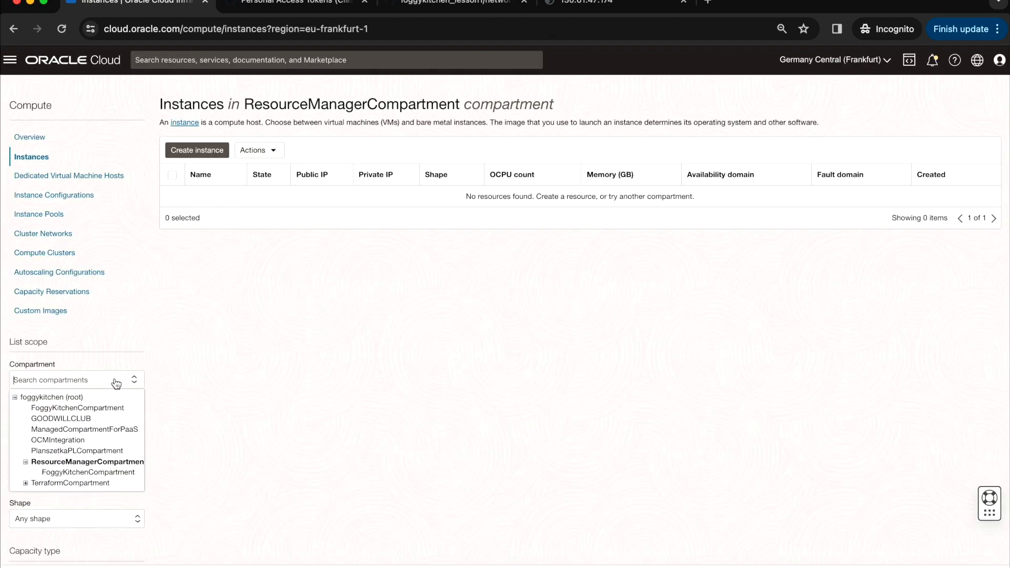
left_click(110, 473)
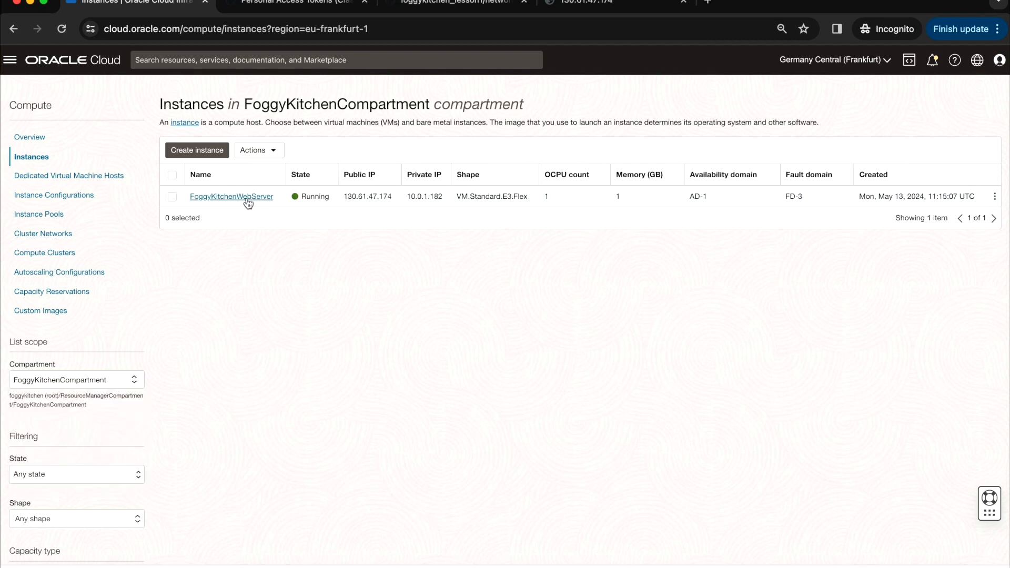
left_click(245, 199)
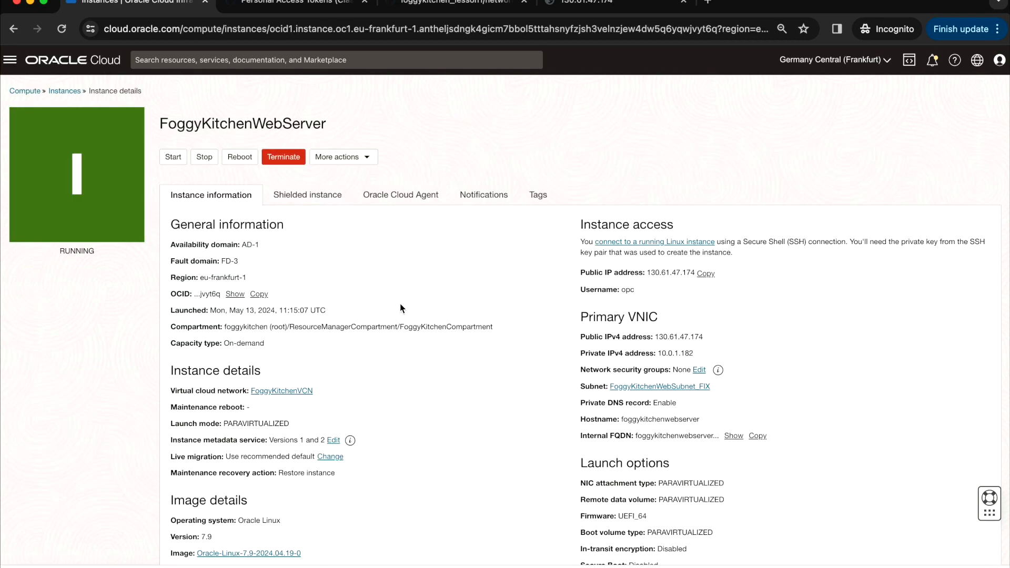
- Open the instance's subnet and confirm its name ends with the _FIX suffix
left_click_drag(713, 387, 607, 387)
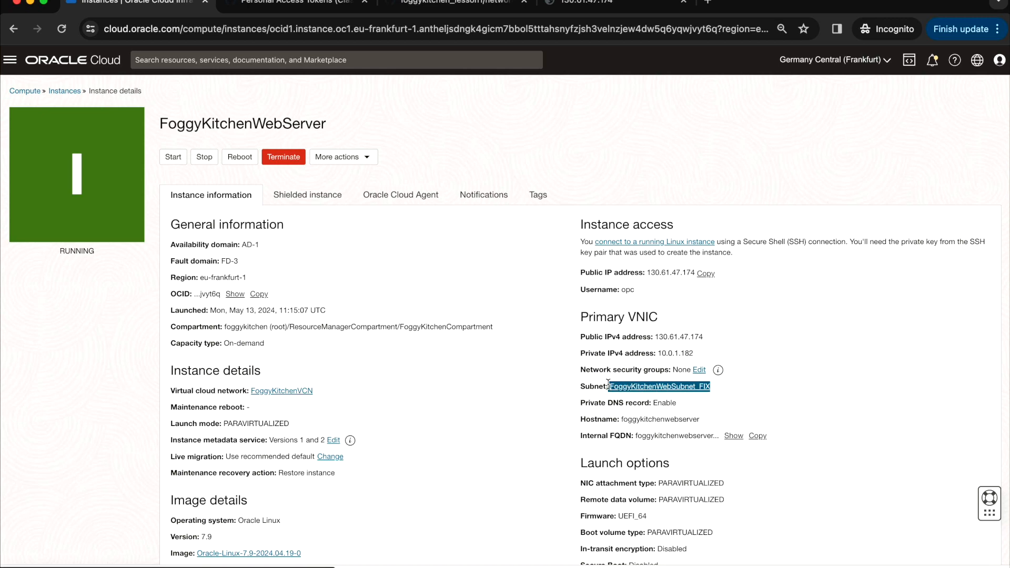
left_click(680, 388)
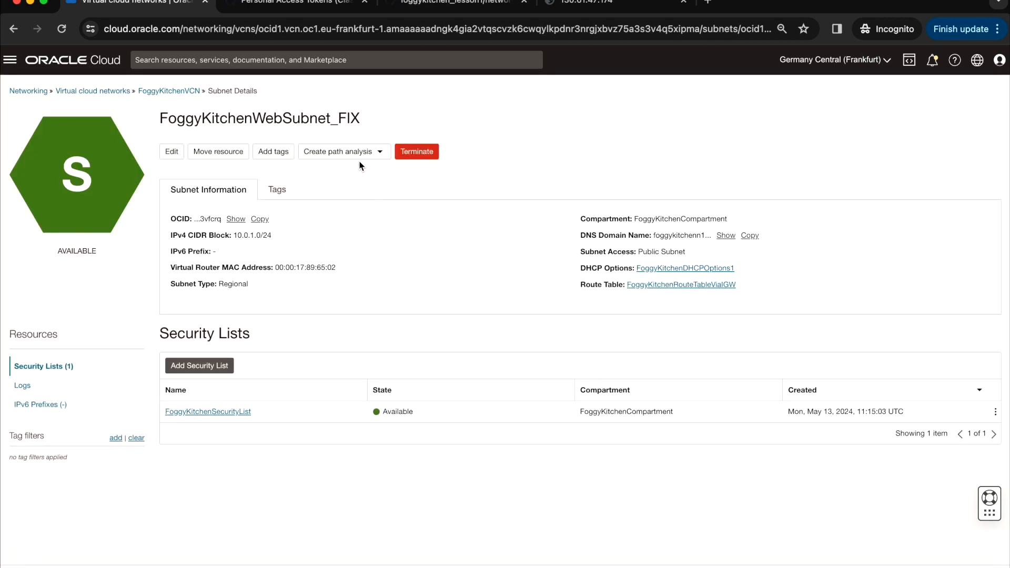
left_click_drag(369, 120, 329, 118)
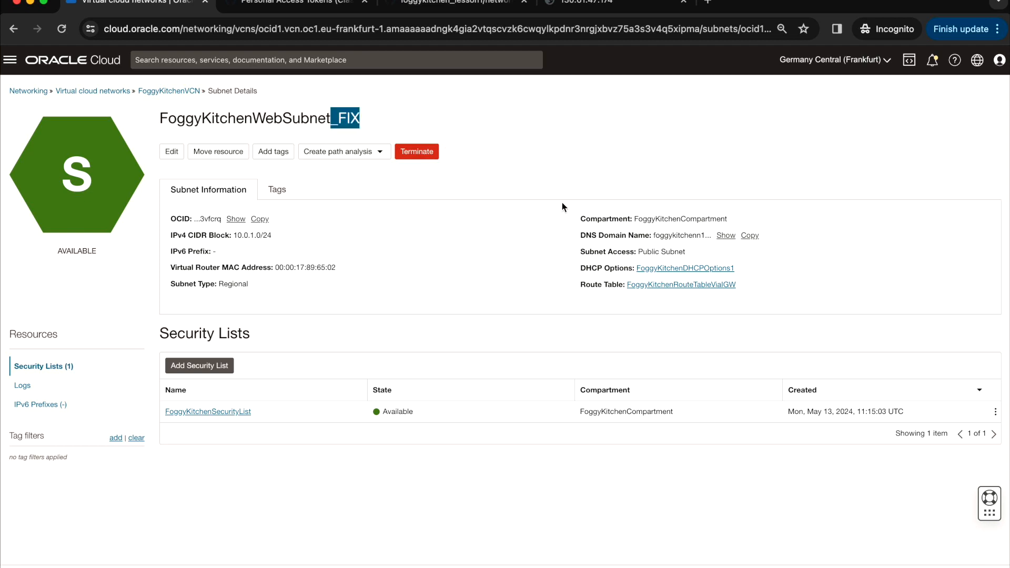
left_click(572, 161)
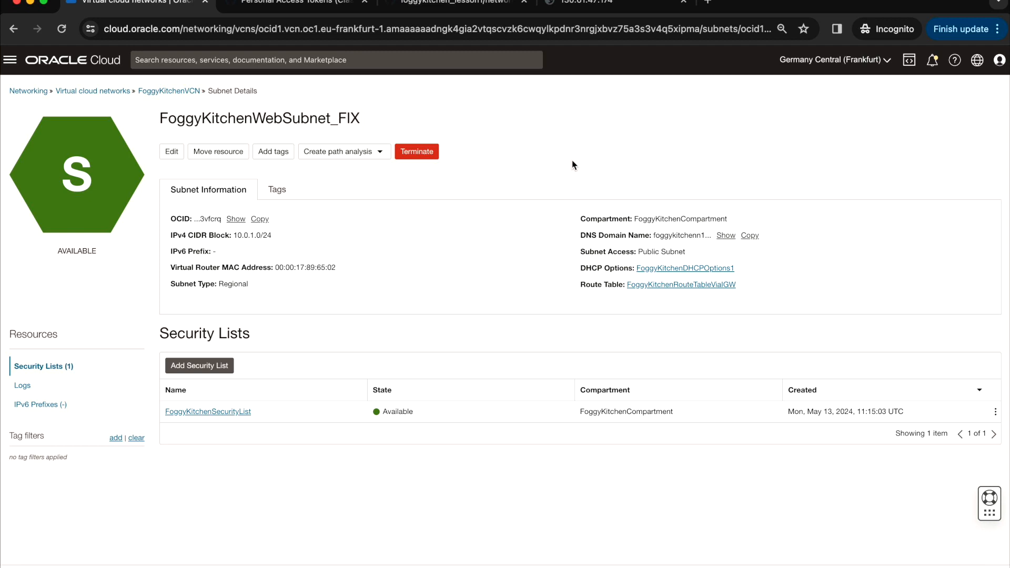
left_click(477, 8)
- Delete _FIX from the subnet display_name on line 77 of network.tf and commit it
scroll(580, 212, "up", 8)
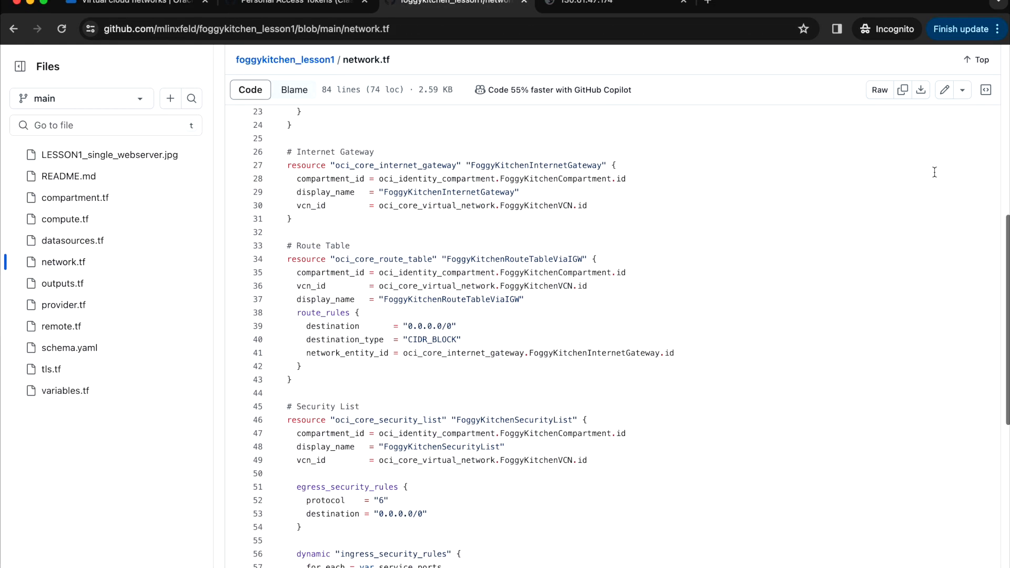
scroll(940, 136, "up", 5)
left_click(946, 93)
scroll(802, 279, "down", 3)
scroll(802, 279, "down", 10)
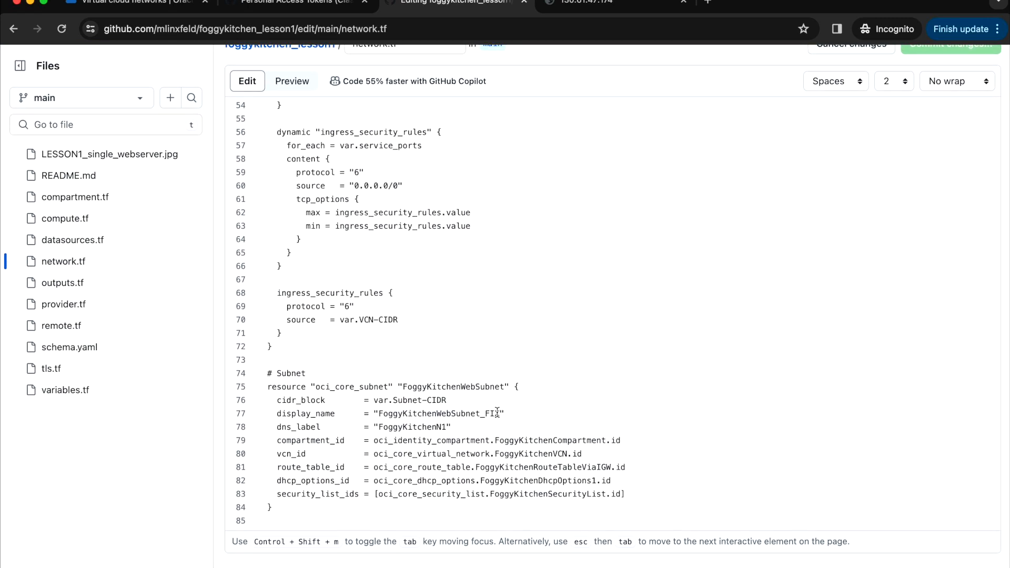
key("BackSpace")
key("BackSpace")
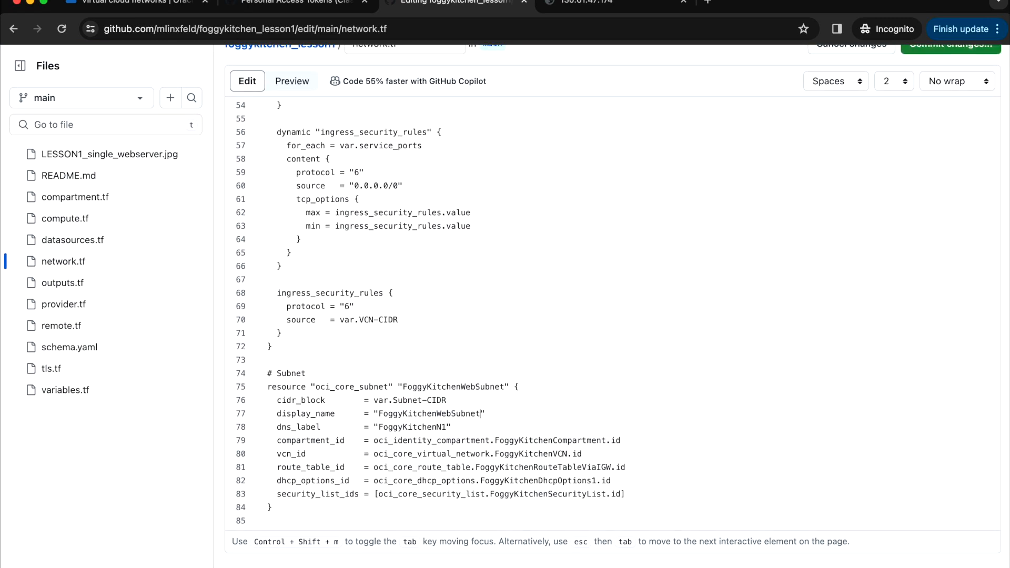
scroll(897, 193, "up", 10)
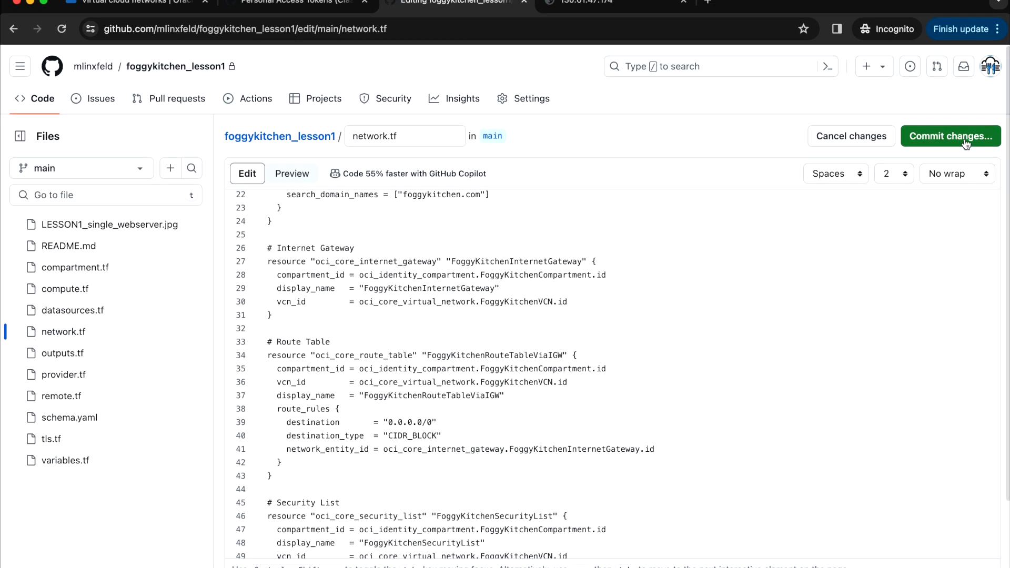
left_click(960, 138)
left_click(632, 456)
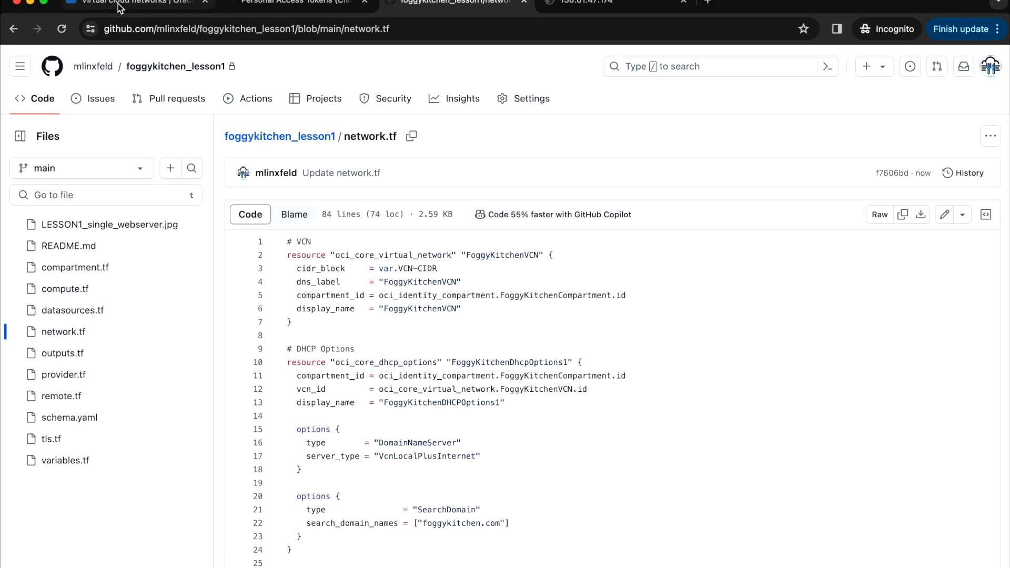
left_click(157, 6)
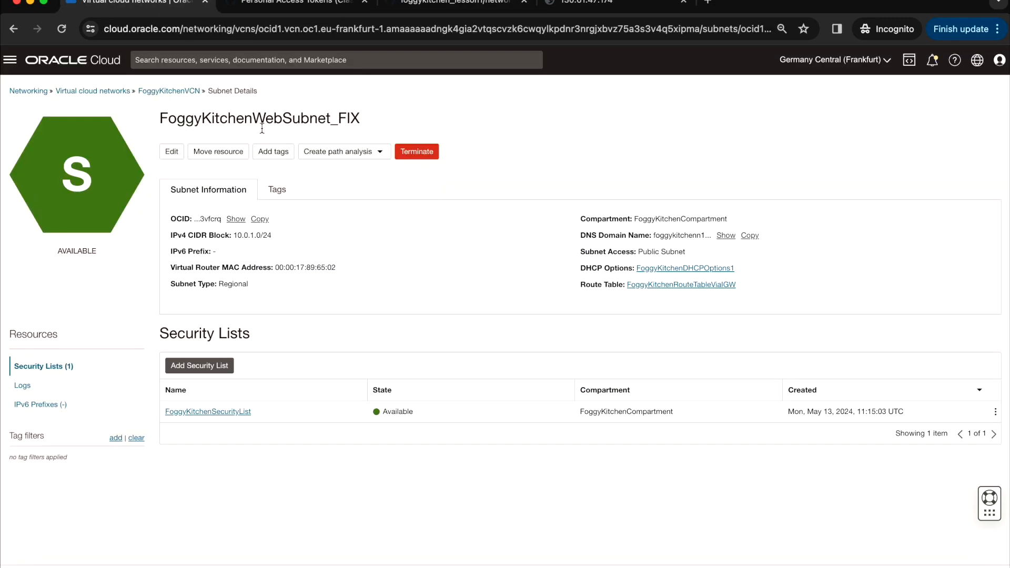
left_click(155, 92)
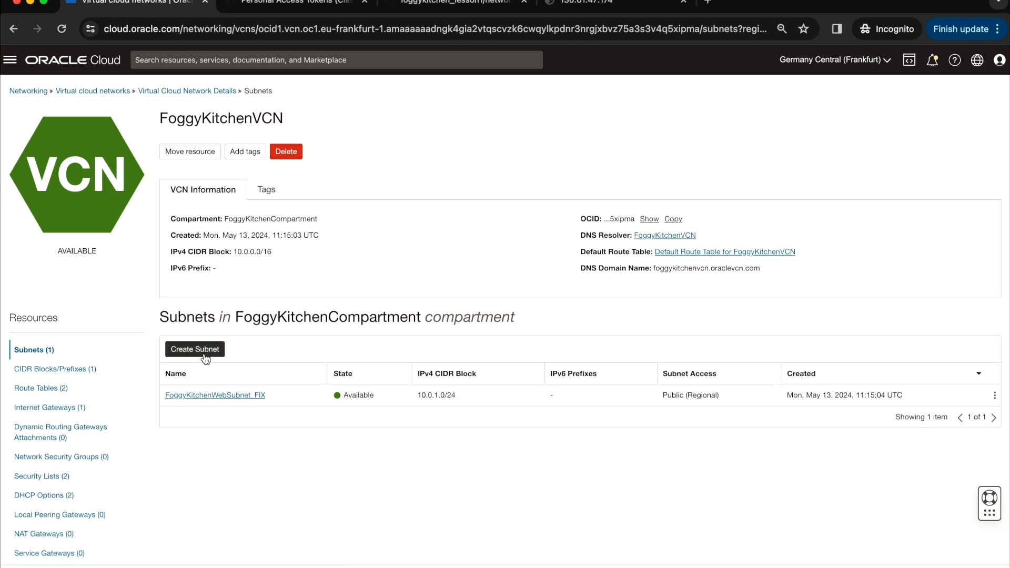
left_click(10, 59)
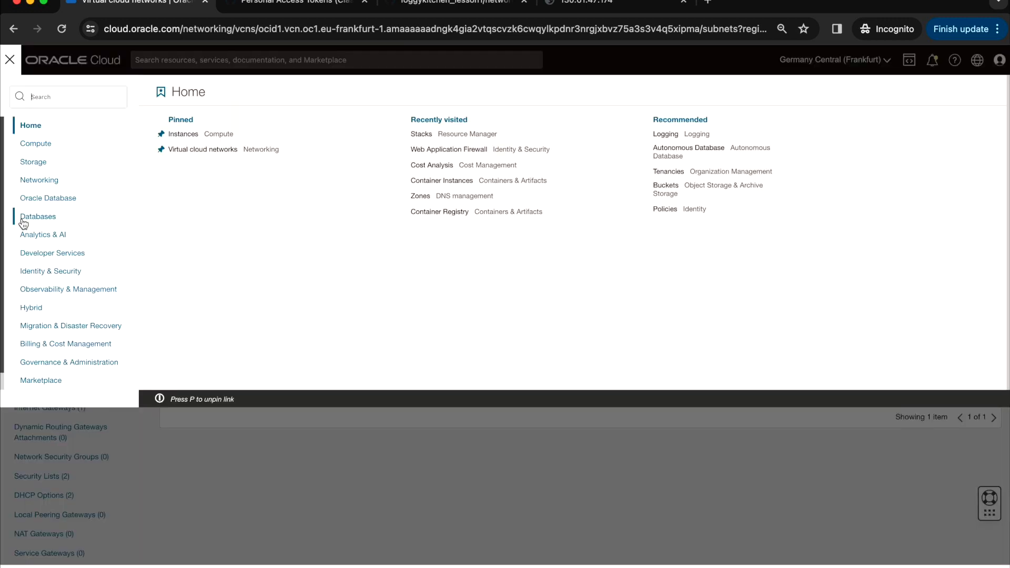
left_click(54, 254)
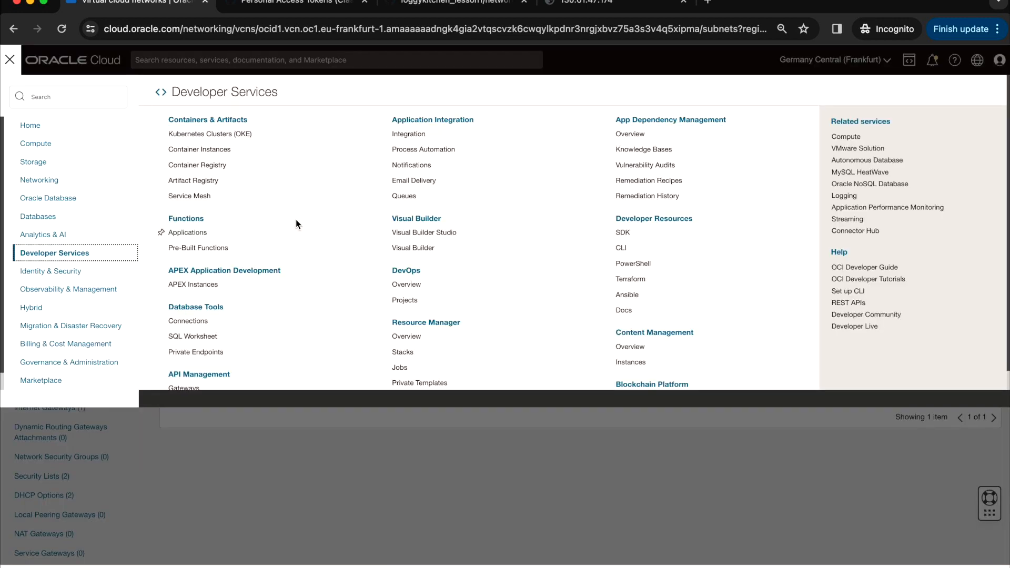
left_click(404, 351)
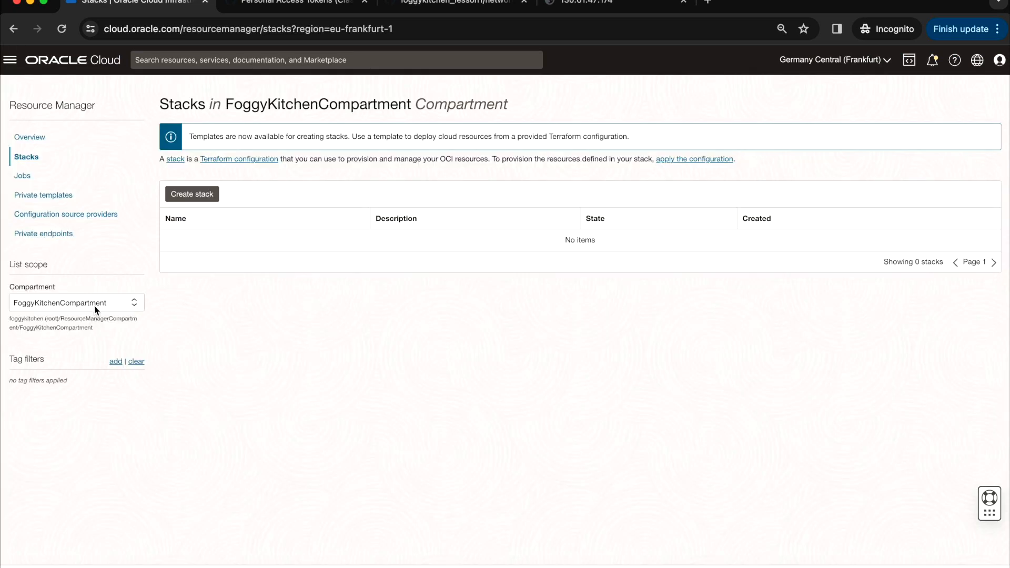
left_click(126, 306)
left_click(86, 386)
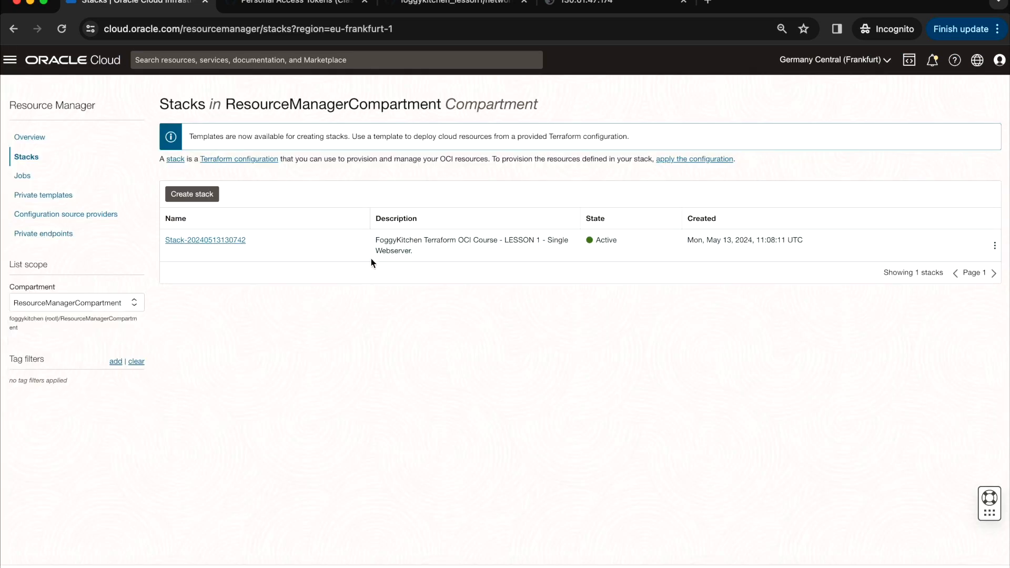
left_click(203, 243)
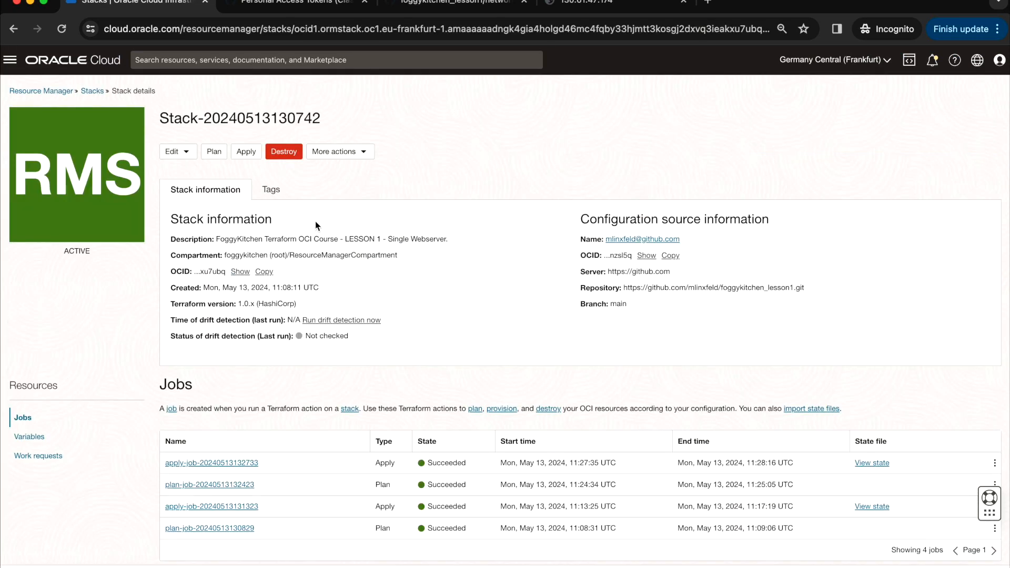
- Run an apply job and confirm the log shows 1 to change for the subnet display_name
left_click(255, 157)
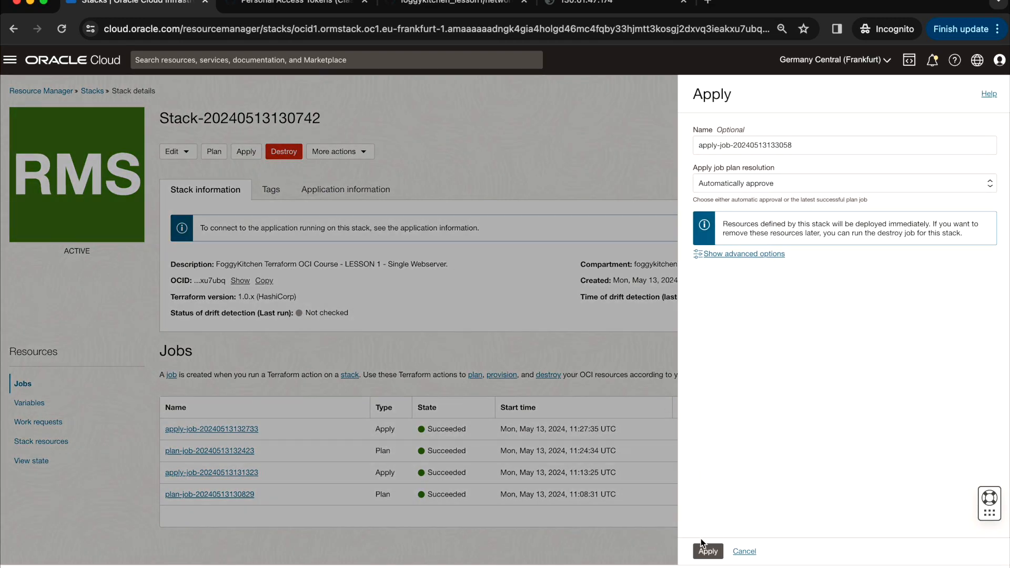
left_click(714, 552)
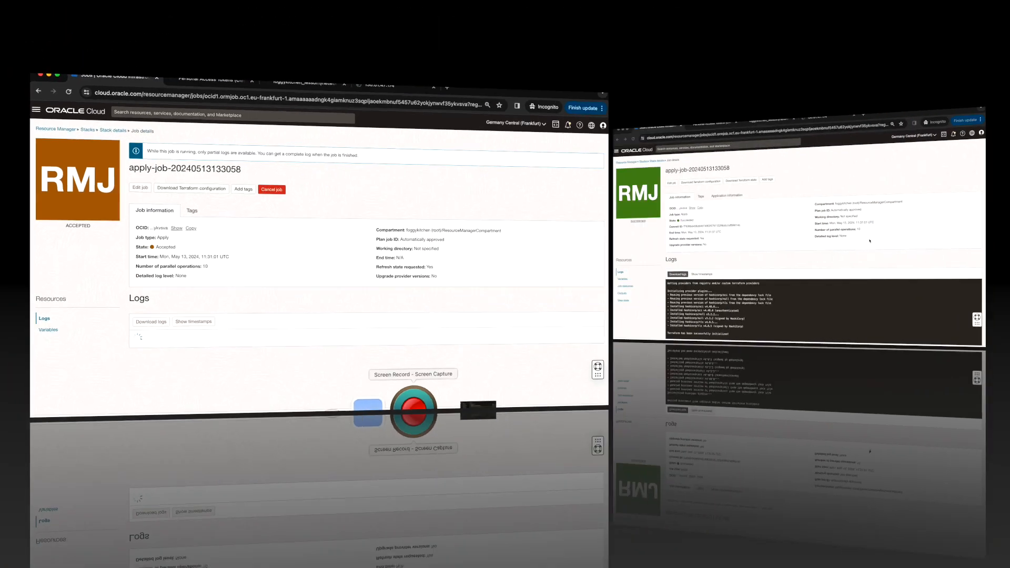
scroll(723, 309, "down", 2)
scroll(700, 409, "down", 15)
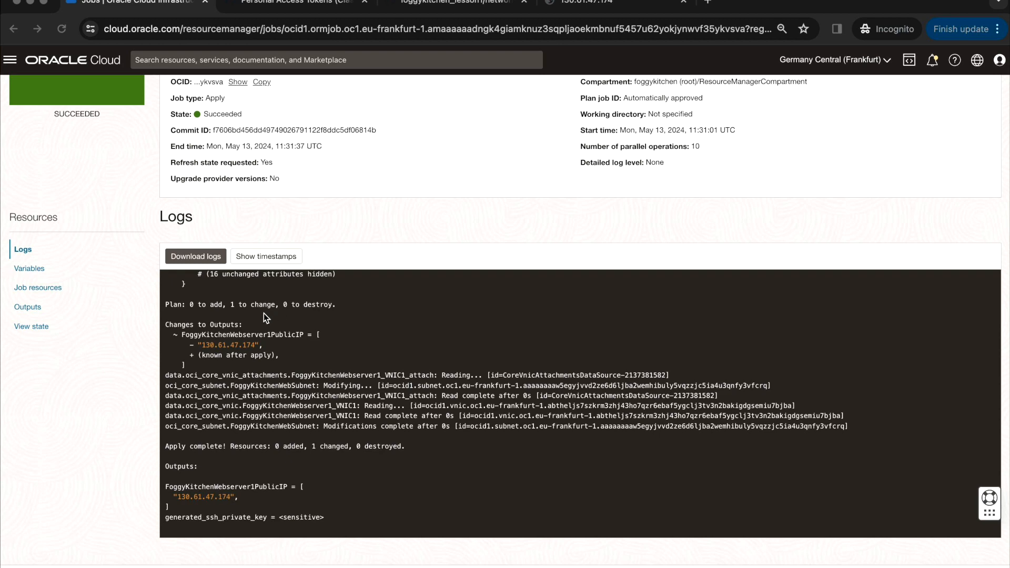
left_click_drag(228, 305, 271, 306)
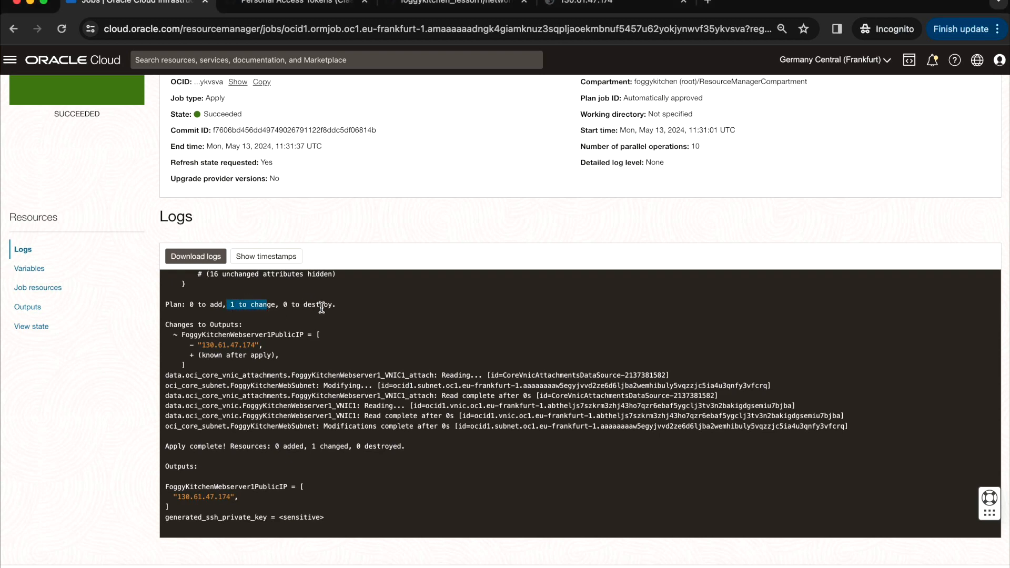
scroll(322, 305, "up", 5)
left_click_drag(545, 386, 178, 385)
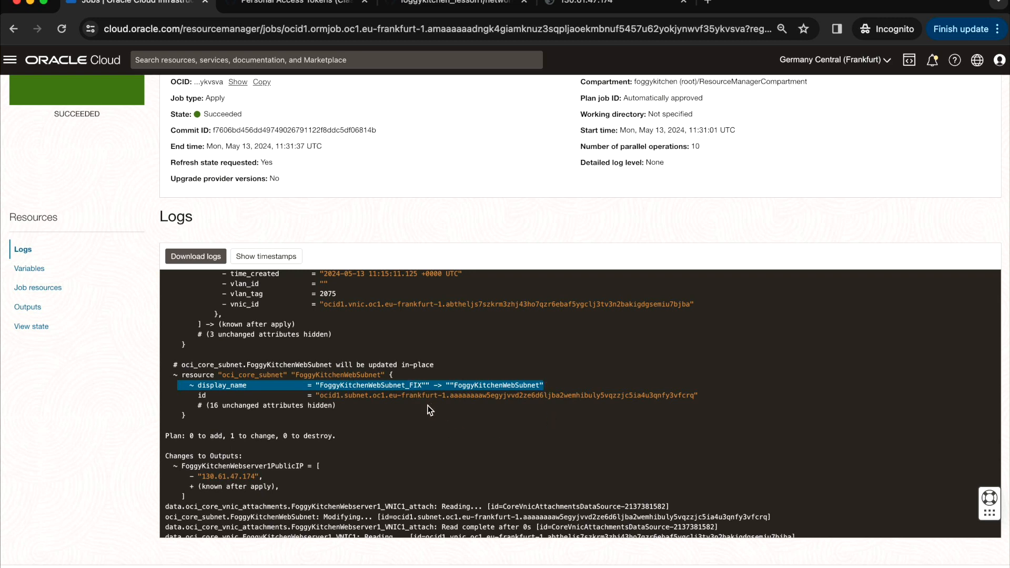
left_click(554, 384)
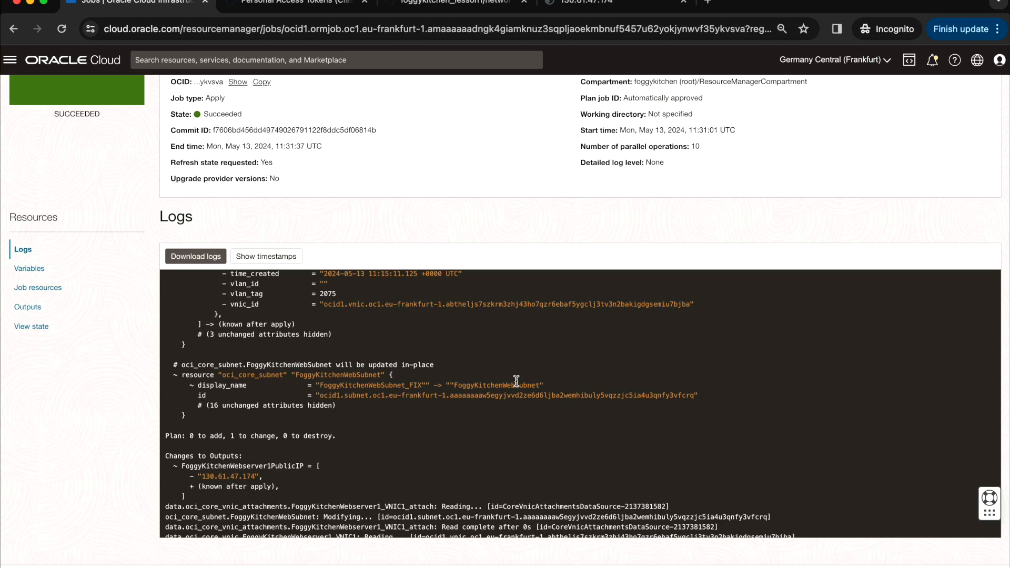
scroll(516, 382, "up", 5)
scroll(446, 254, "up", 3)
- Open the FoggyKitchenWebServer instance in FoggyKitchenCompartment
left_click(10, 59)
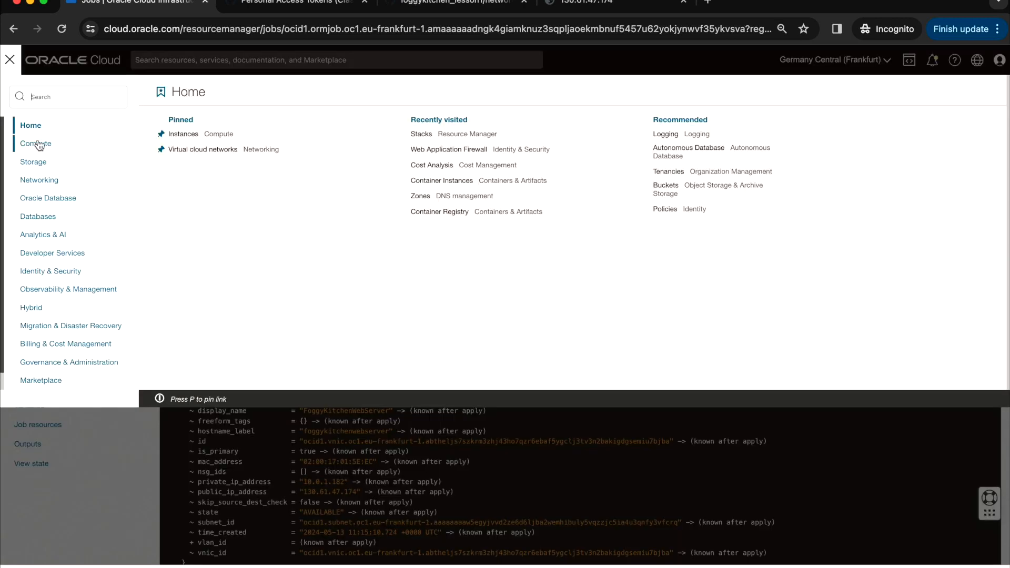
mouse_move(41, 151)
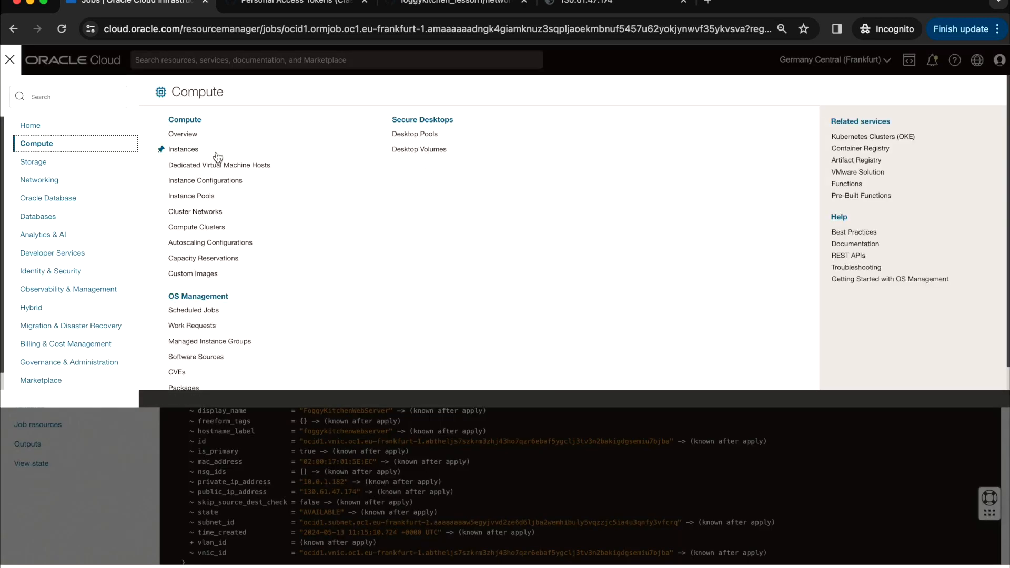
left_click(176, 152)
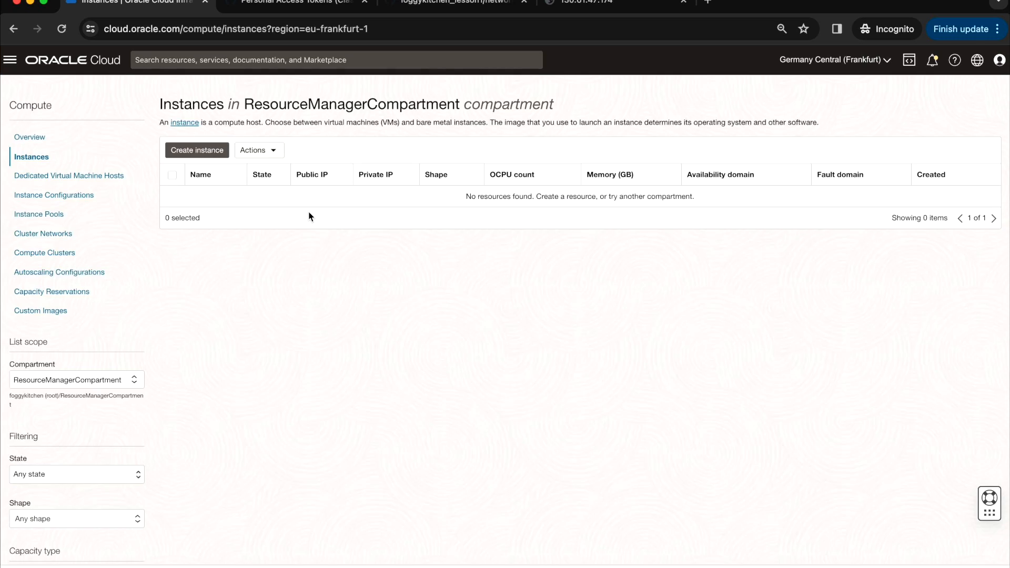
left_click(112, 380)
left_click(97, 472)
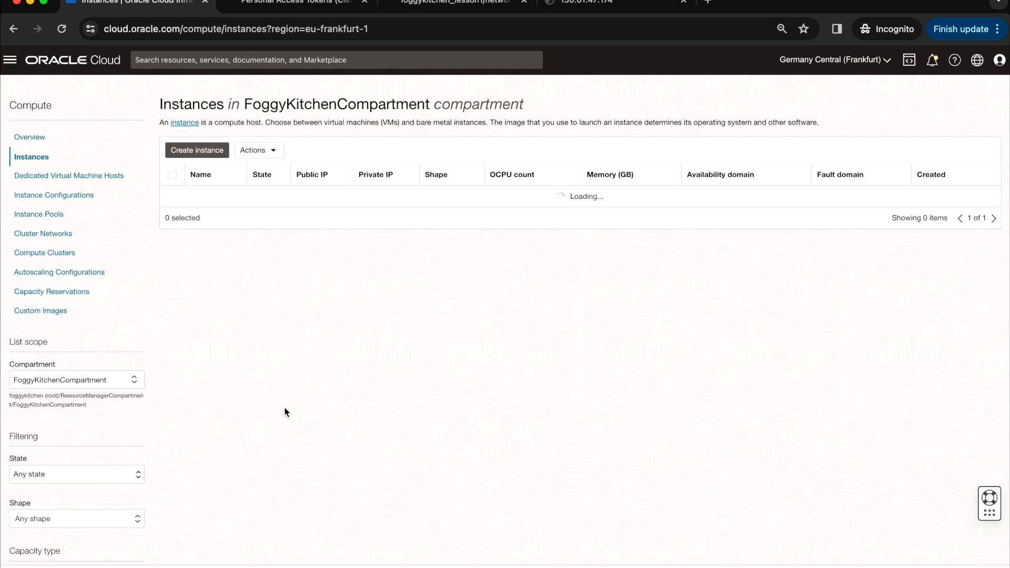
left_click(257, 197)
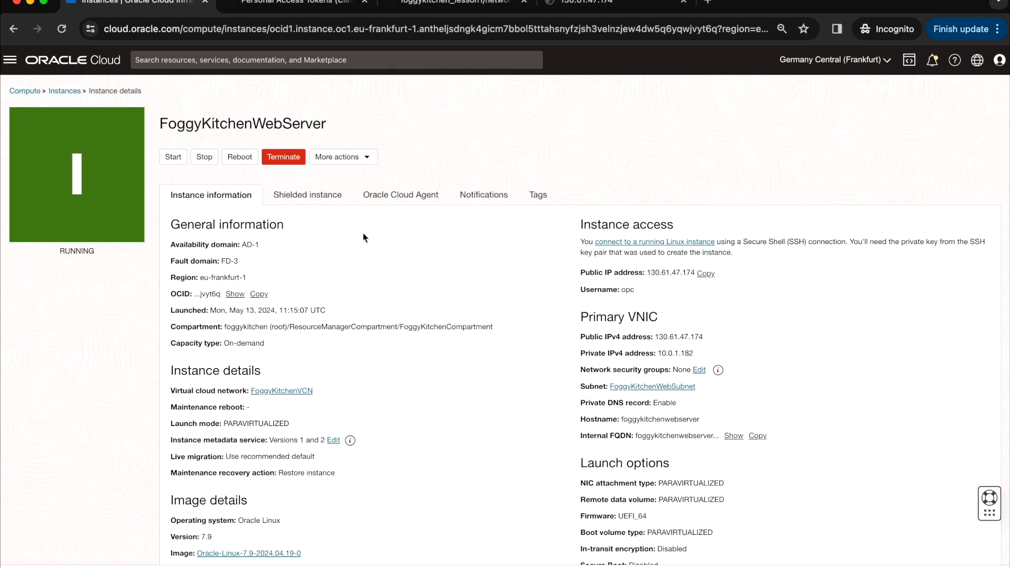
- Confirm the instance's subnet is now named FoggyKitchenWebSubnet, then show Developer Services
left_click(671, 389)
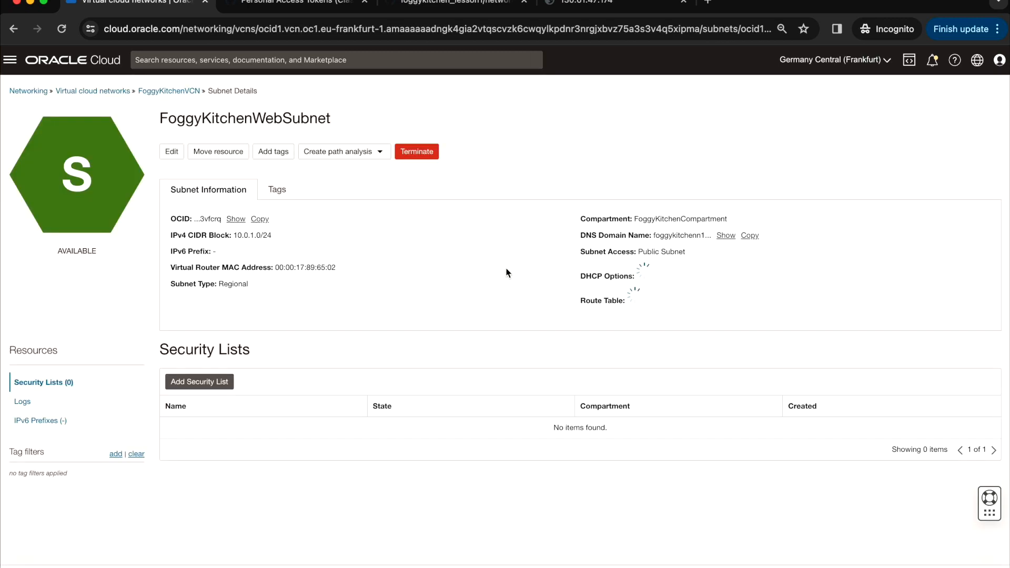
left_click_drag(162, 118, 382, 123)
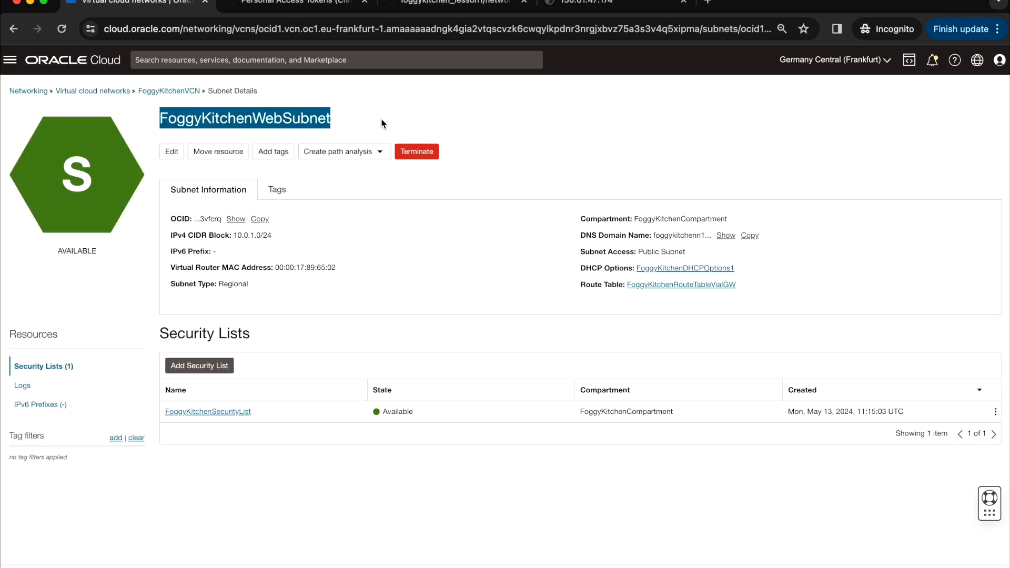
left_click(10, 61)
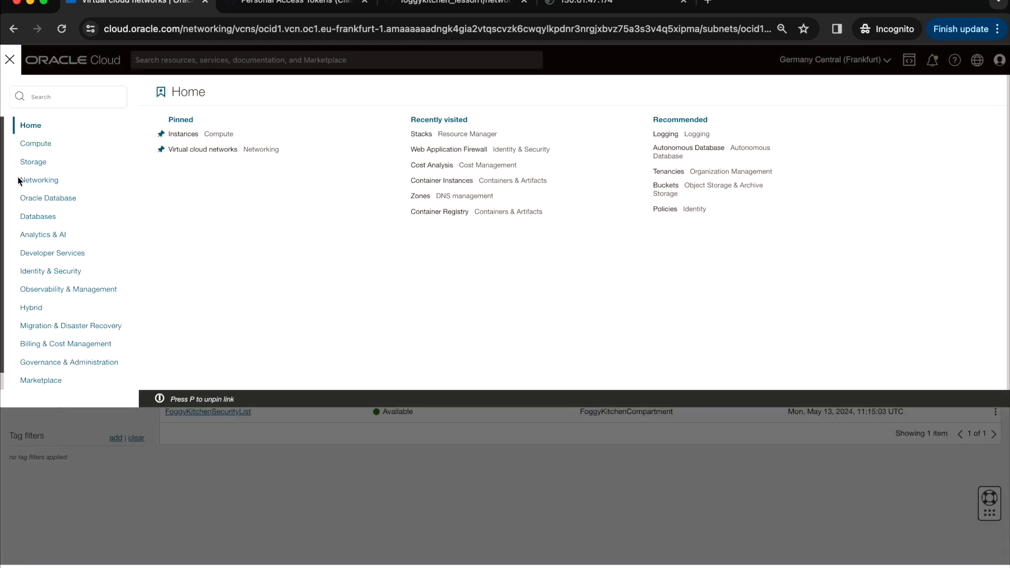
left_click(65, 258)
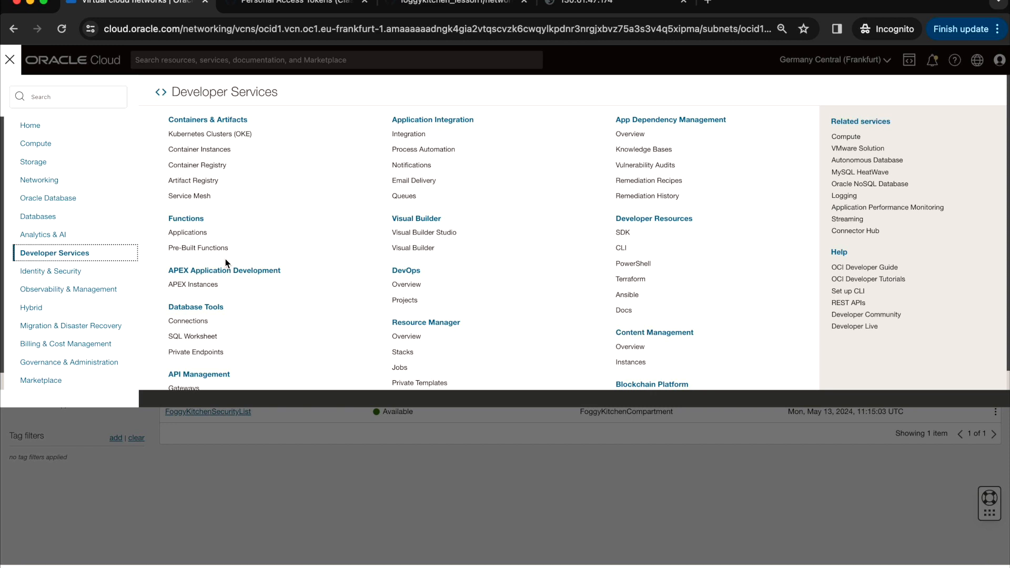
left_click(403, 354)
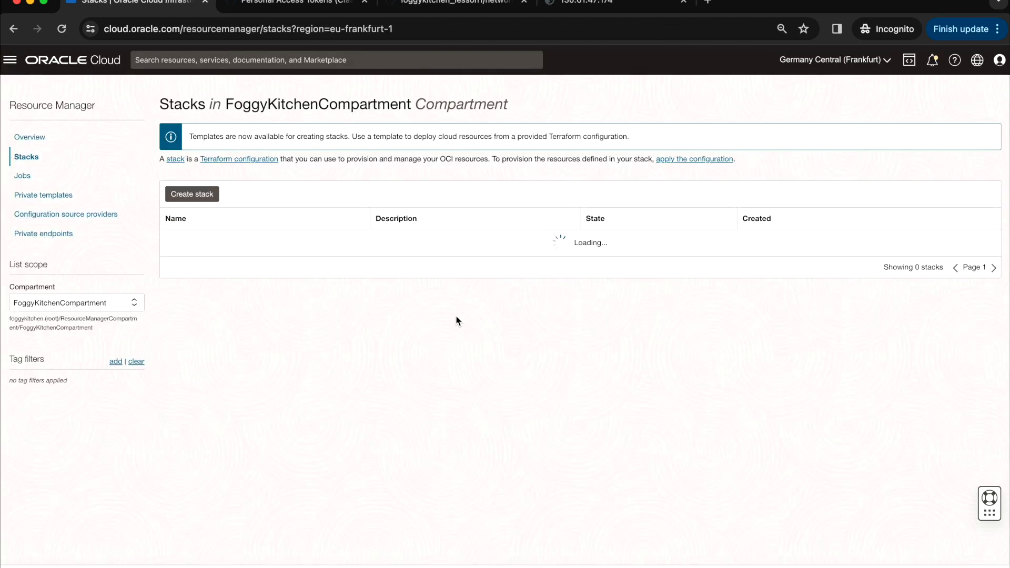
left_click(83, 304)
left_click(84, 388)
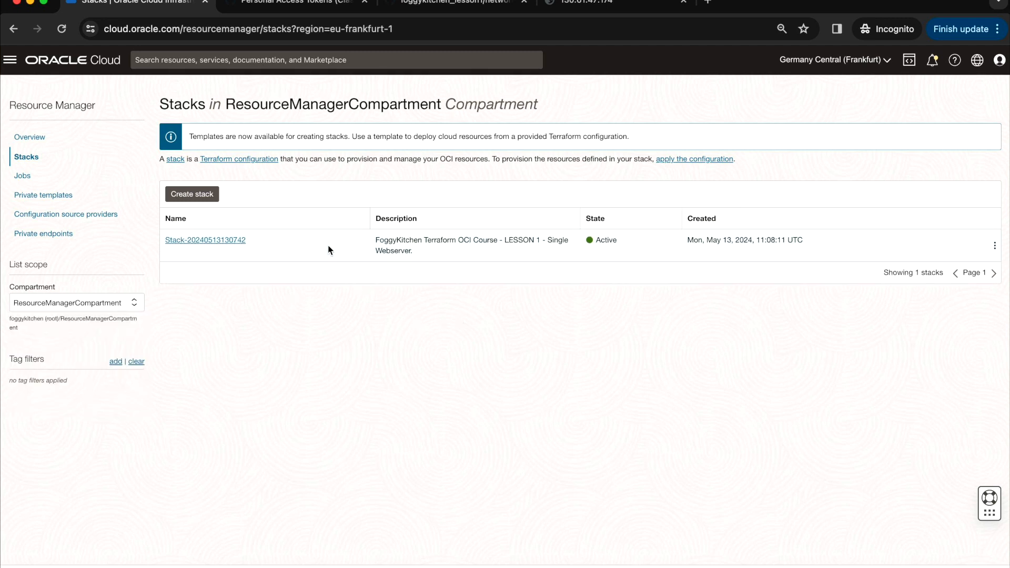
left_click(230, 241)
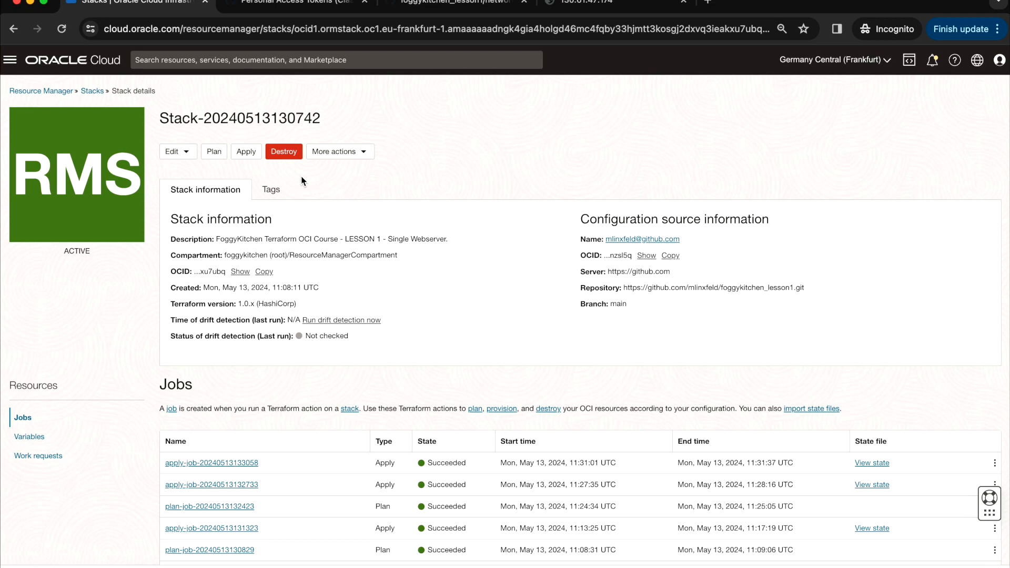
- Run a destroy job on the stack and check its log
left_click(284, 152)
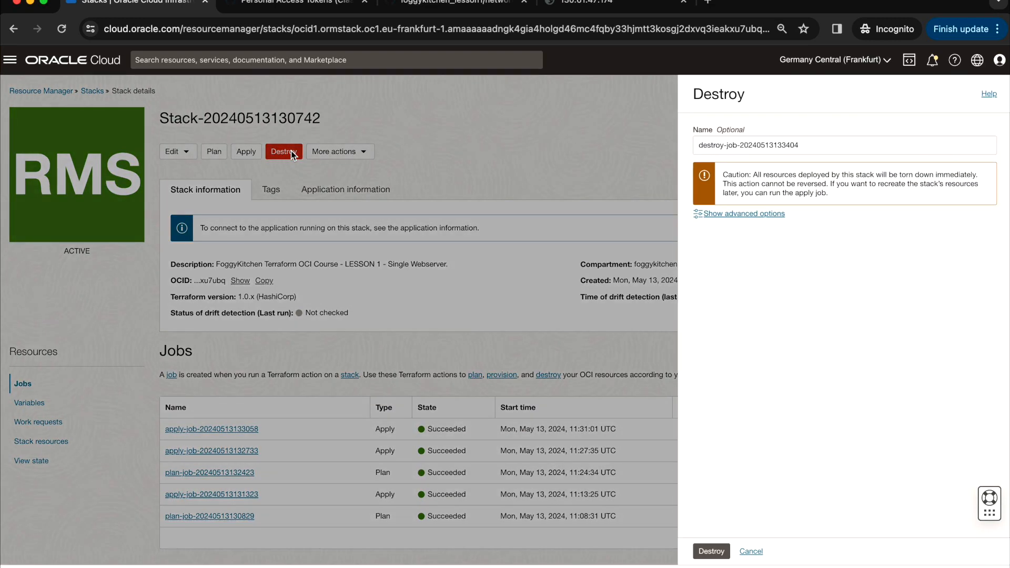
left_click(722, 550)
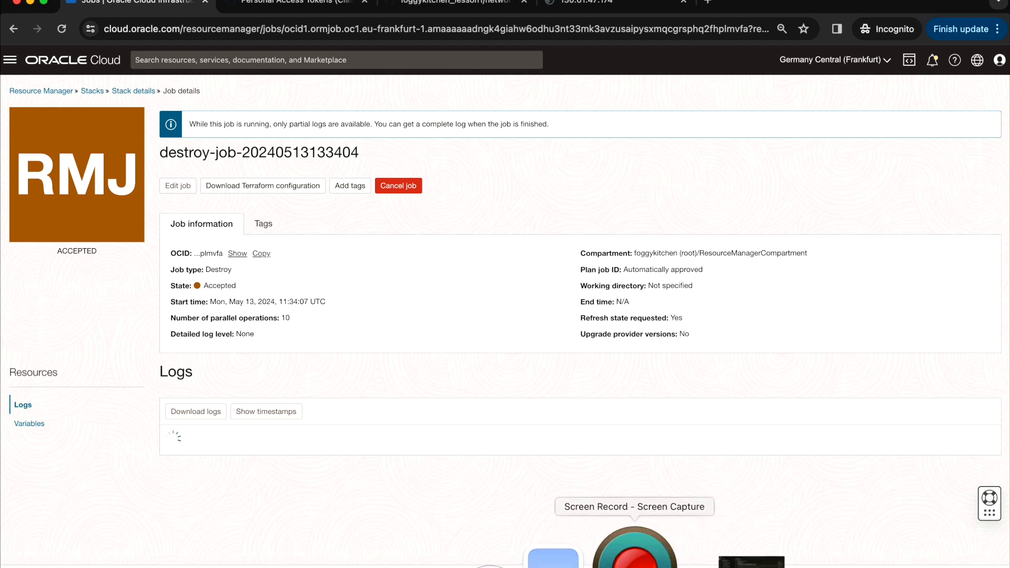
right_click(638, 548)
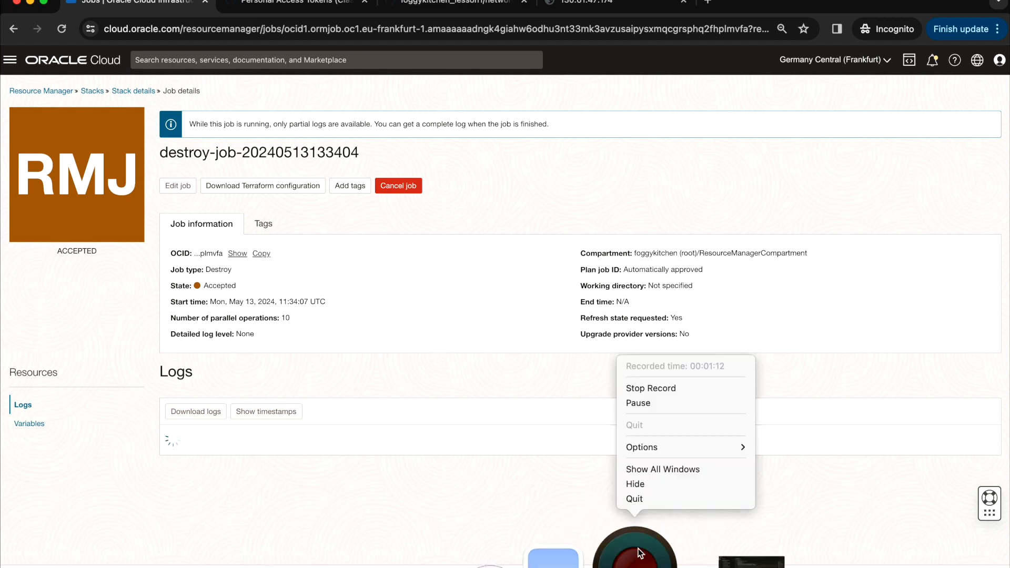
left_click(658, 388)
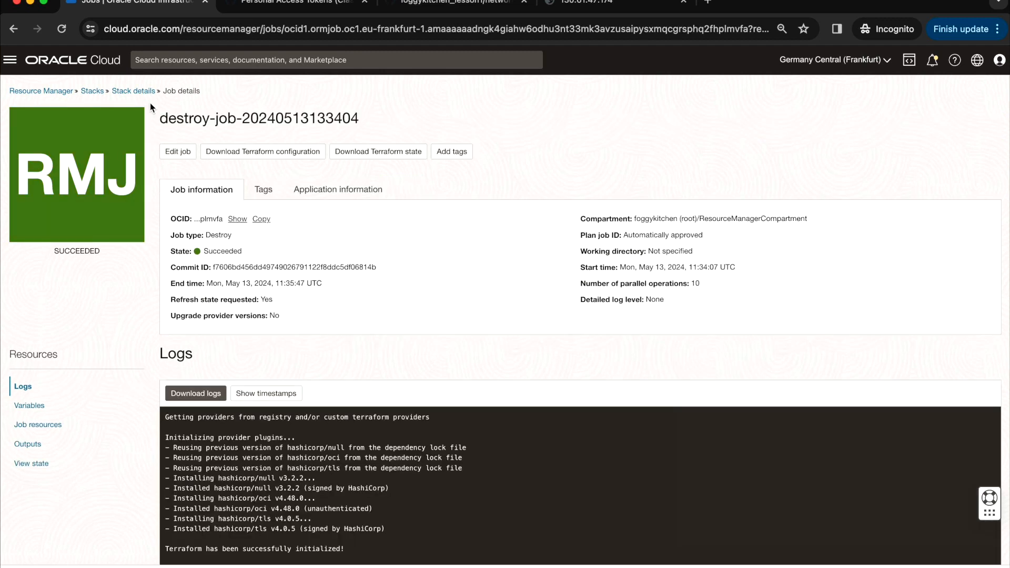
scroll(398, 305, "down", 20)
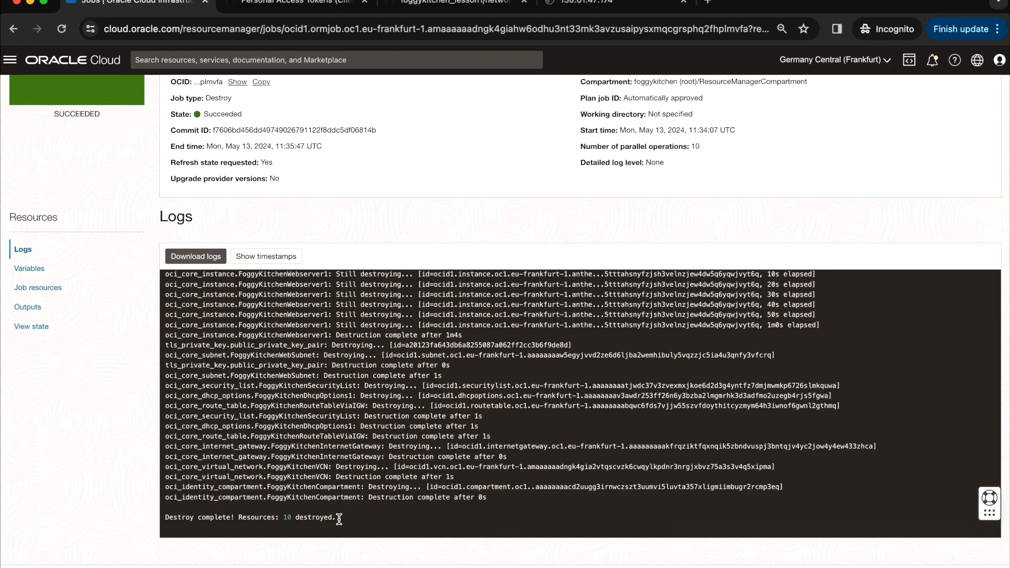
- Note the 10 resources destroyed, then confirm FoggyKitchenWebServer in FoggyKitchenCompartment is TERMINATED
left_click_drag(339, 519, 196, 519)
scroll(363, 232, "up", 3)
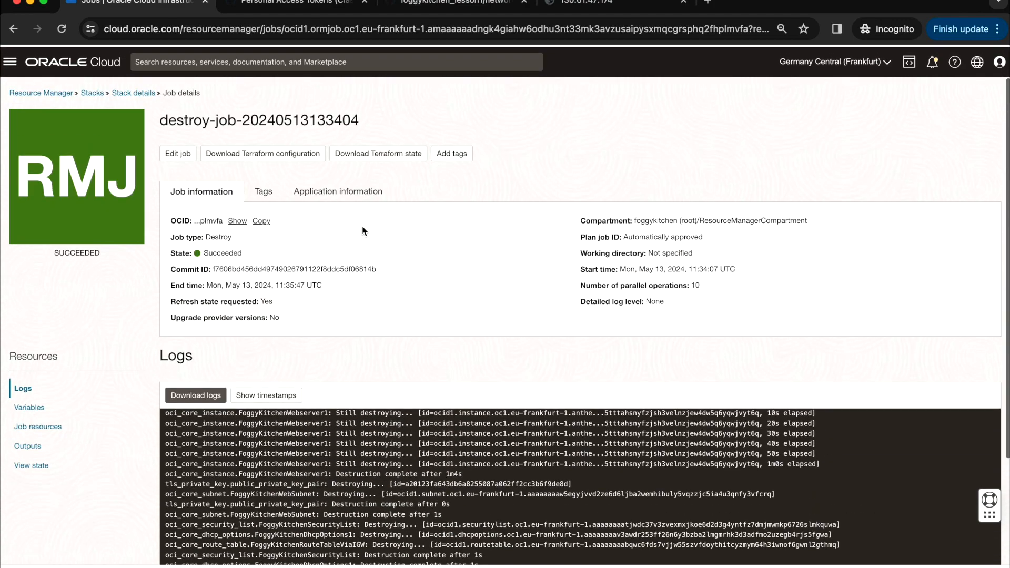
left_click(10, 62)
mouse_move(37, 162)
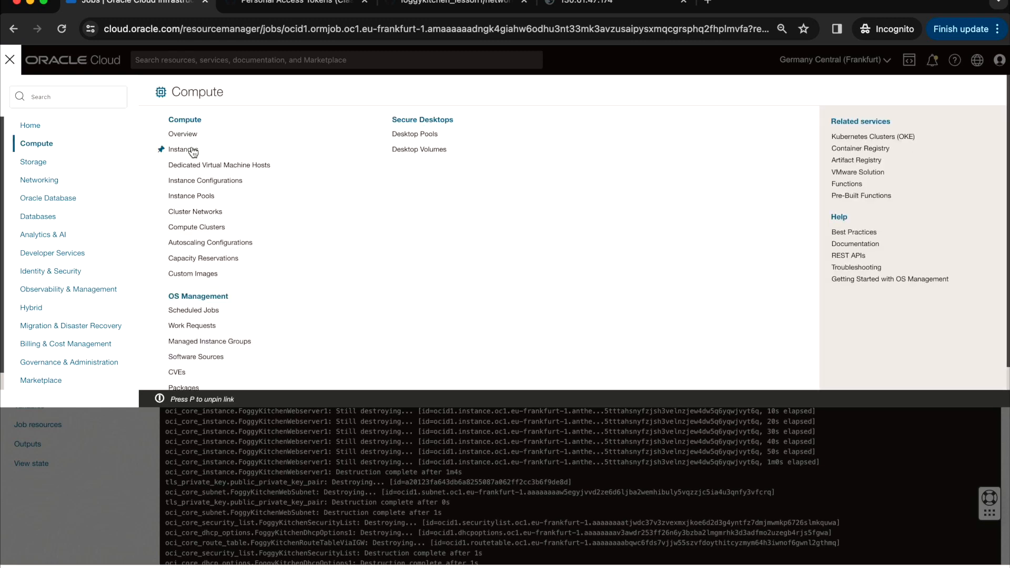
left_click(192, 151)
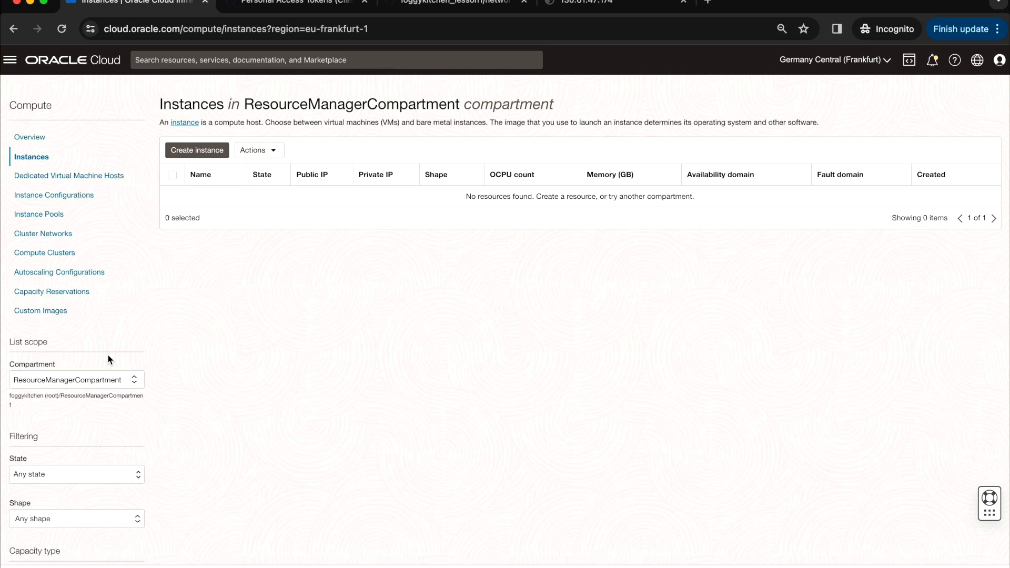
left_click(118, 386)
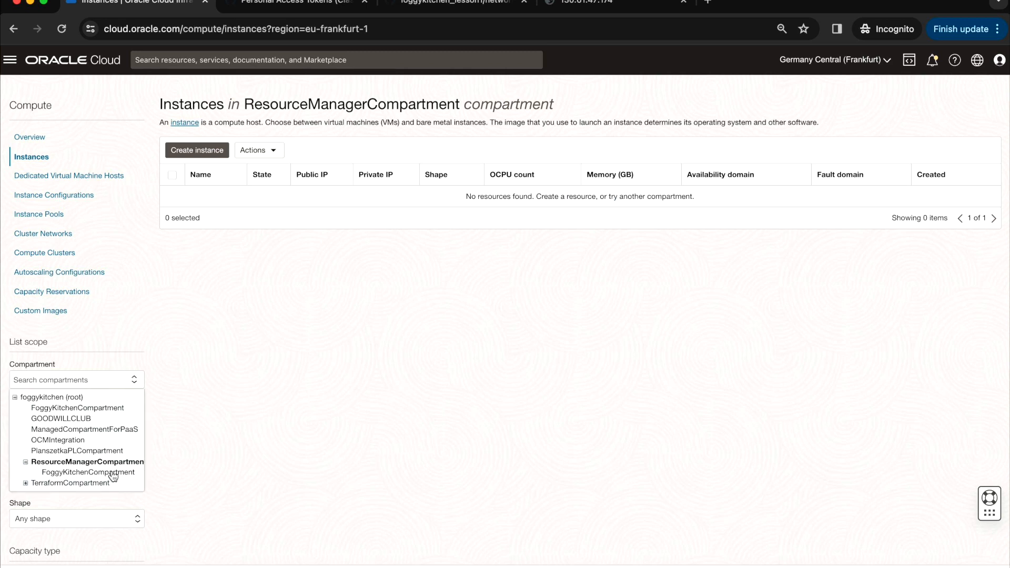
left_click(113, 473)
left_click(255, 199)
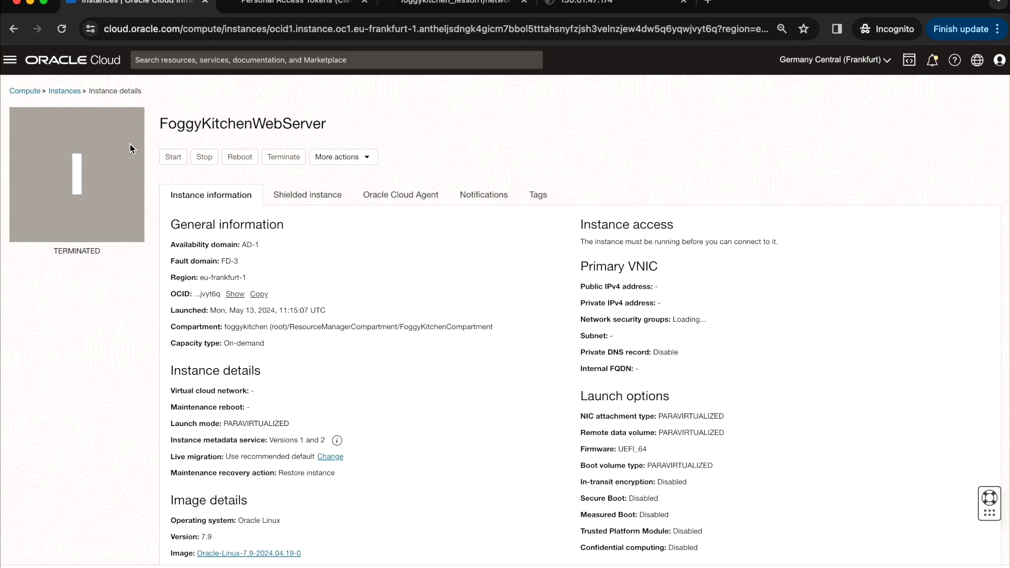
- Check that no virtual cloud networks remain, then return to the Resource Manager stacks list
left_click(9, 60)
left_click(40, 179)
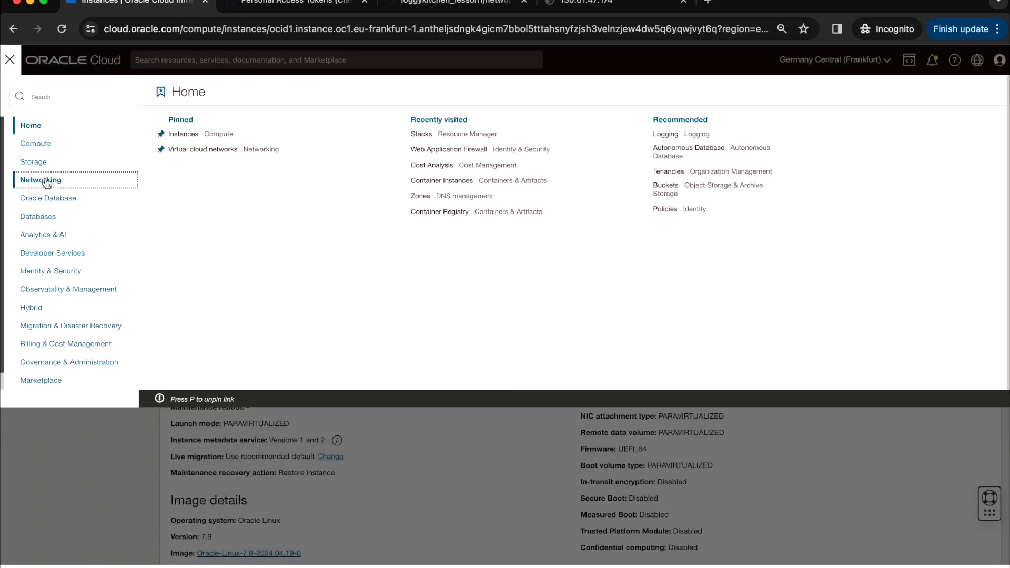
left_click(180, 142)
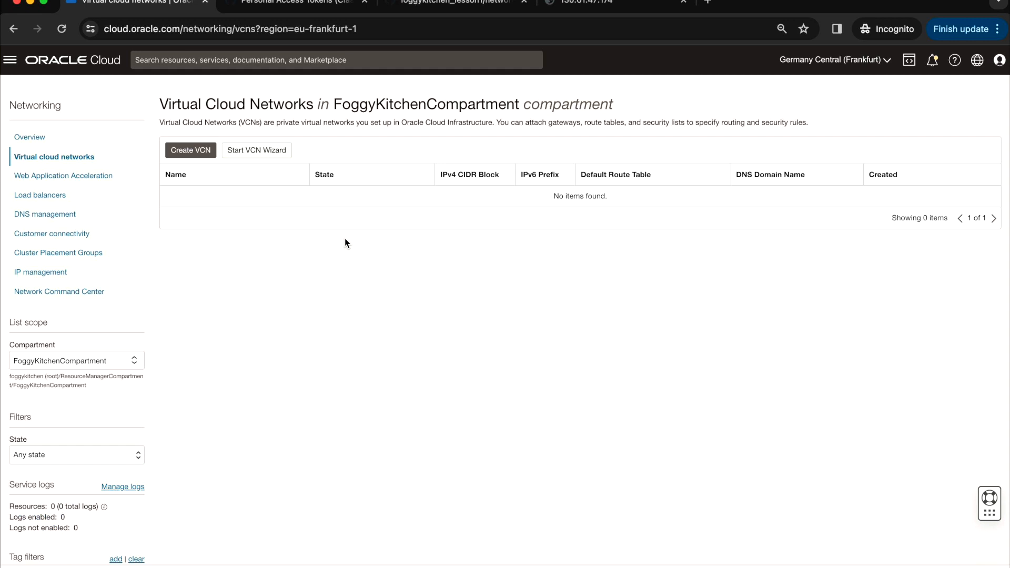
left_click(118, 365)
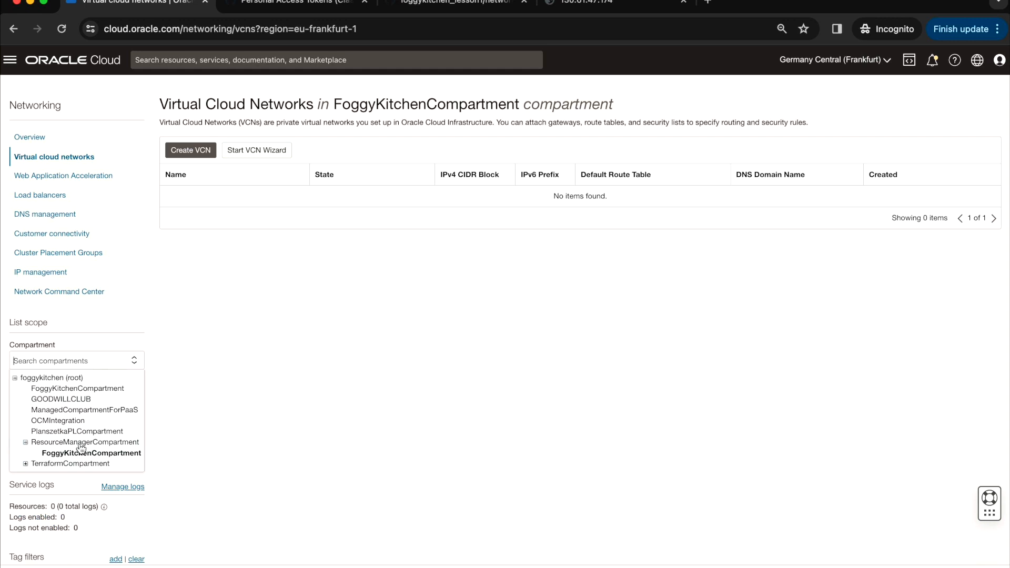
left_click(80, 445)
left_click(10, 59)
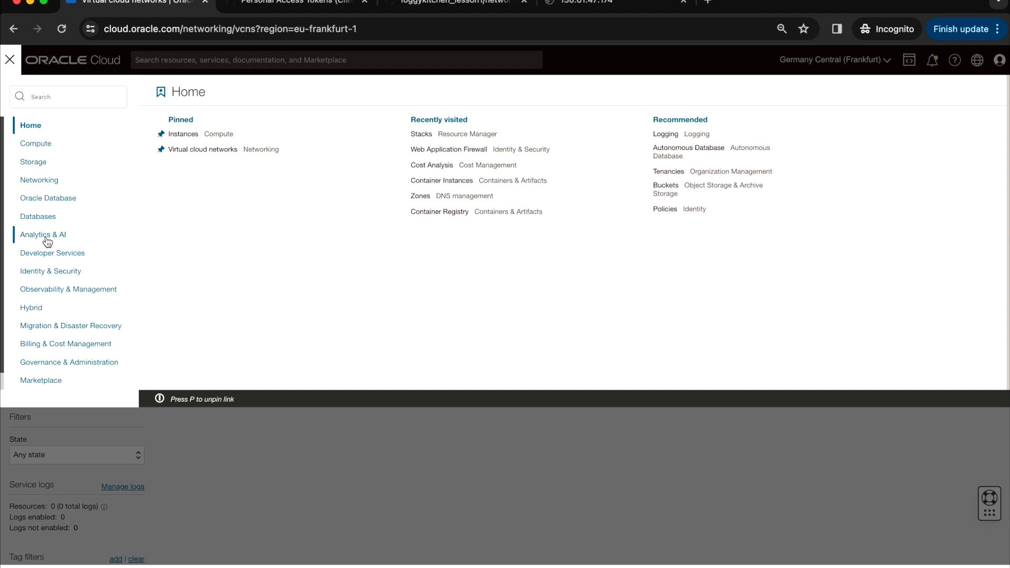
mouse_move(65, 259)
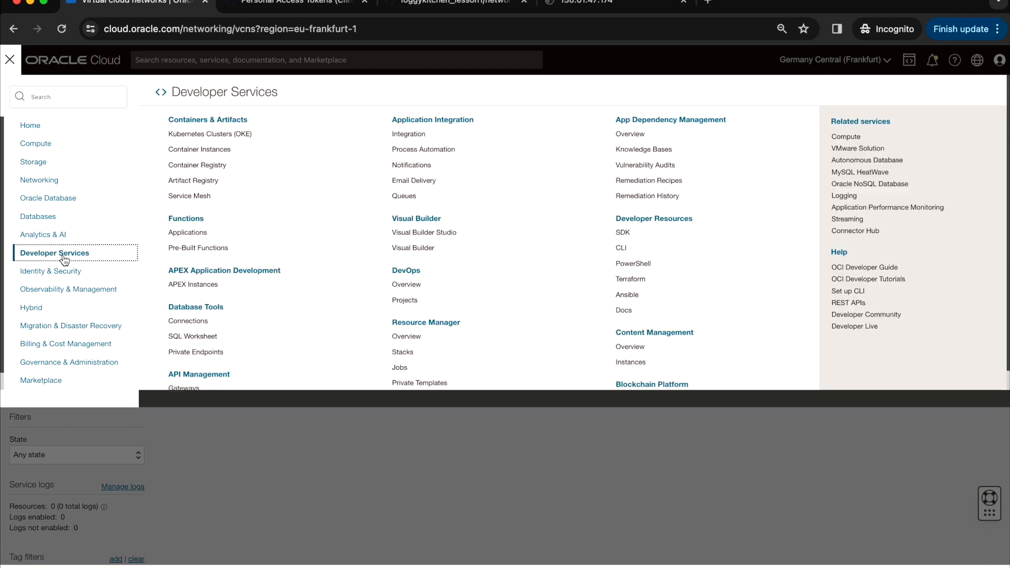
left_click(410, 353)
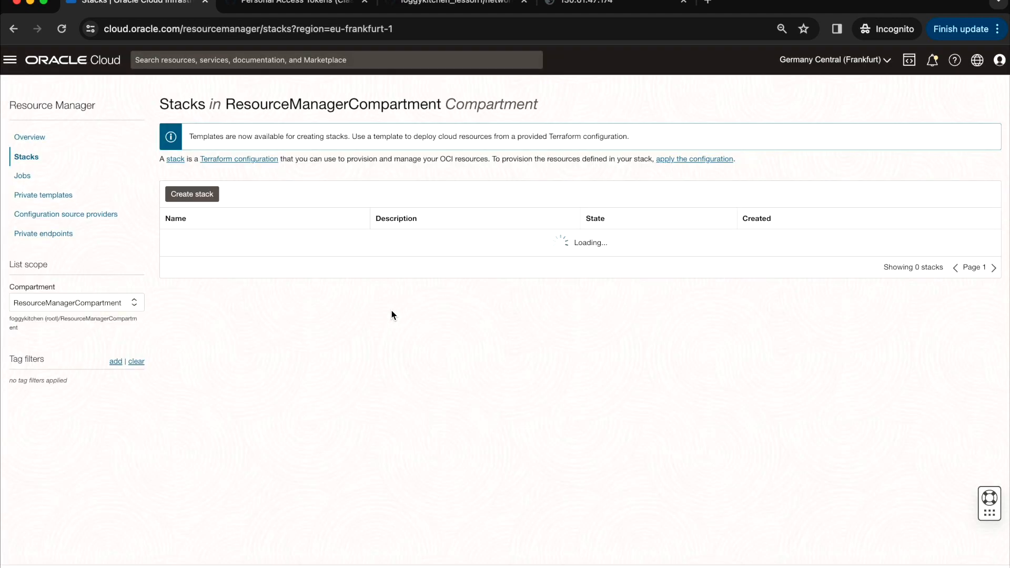
left_click(230, 241)
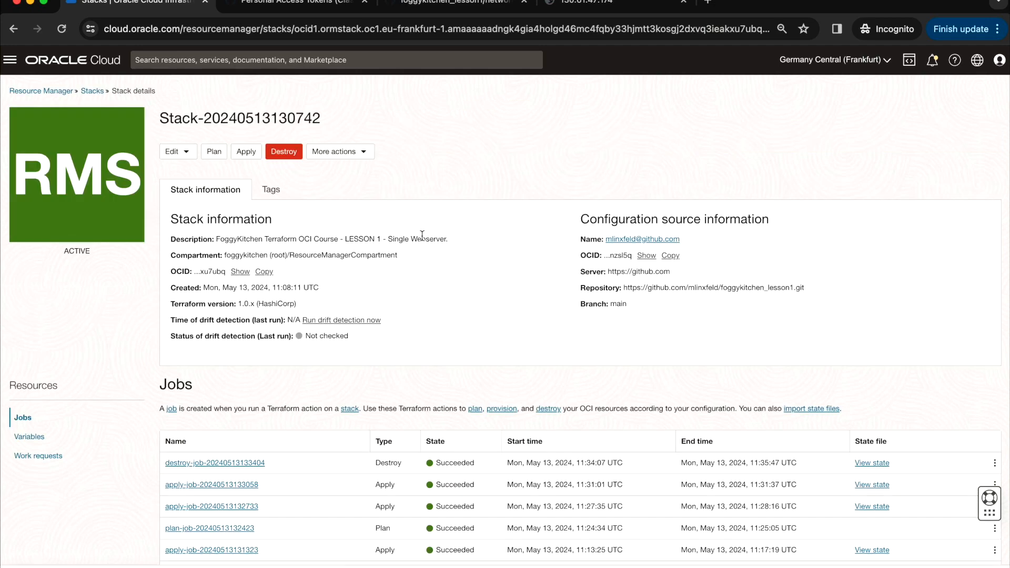
left_click(360, 153)
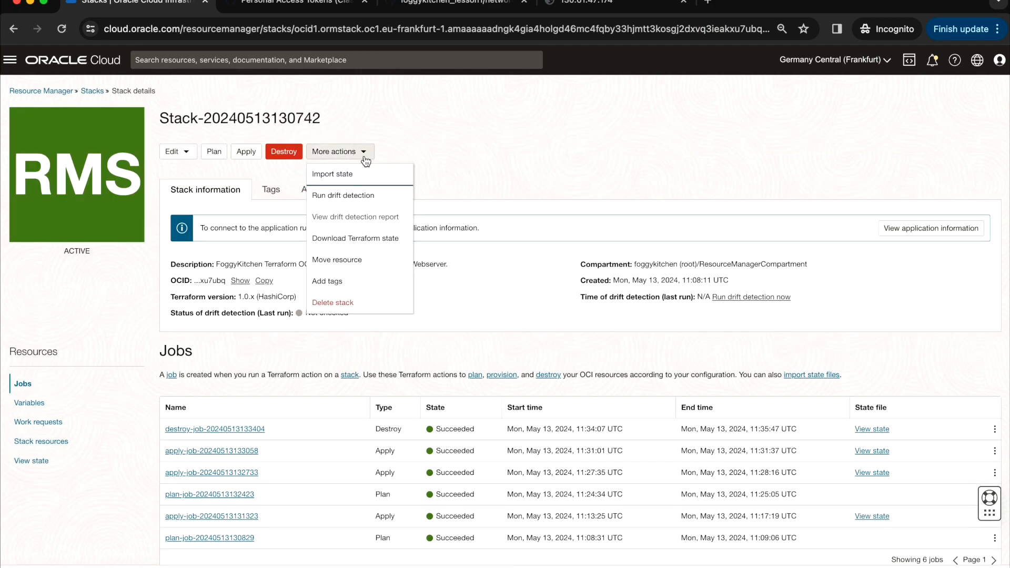
left_click(337, 303)
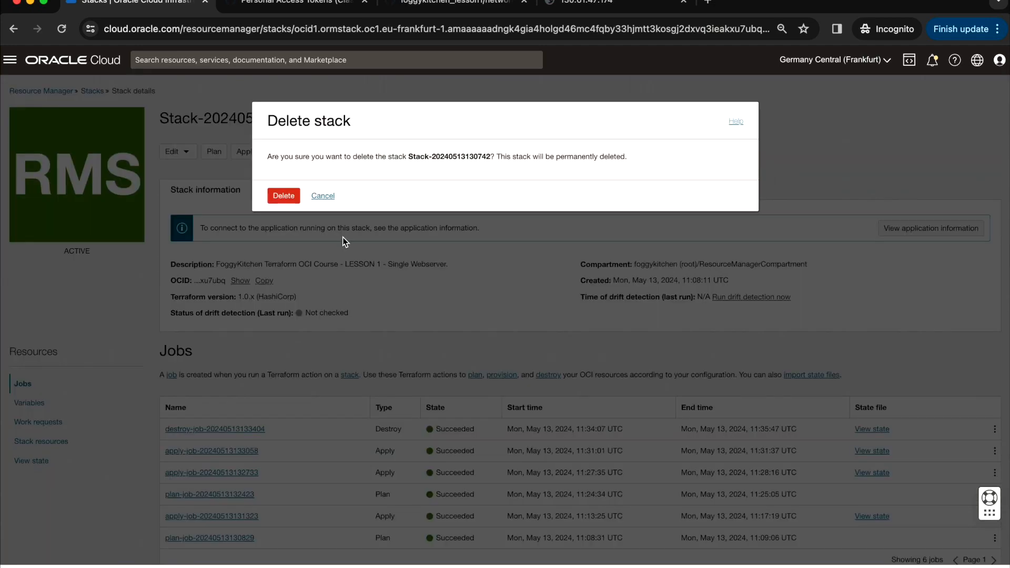
left_click(284, 196)
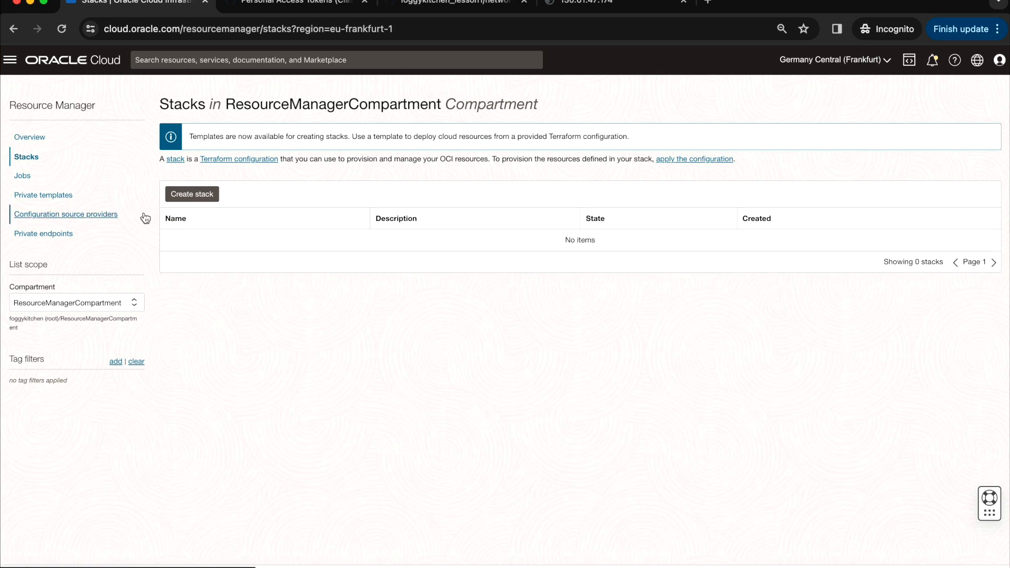
- Delete the GitHub provider from the Configuration source providers list in ResourceManagerCompartment
left_click(94, 215)
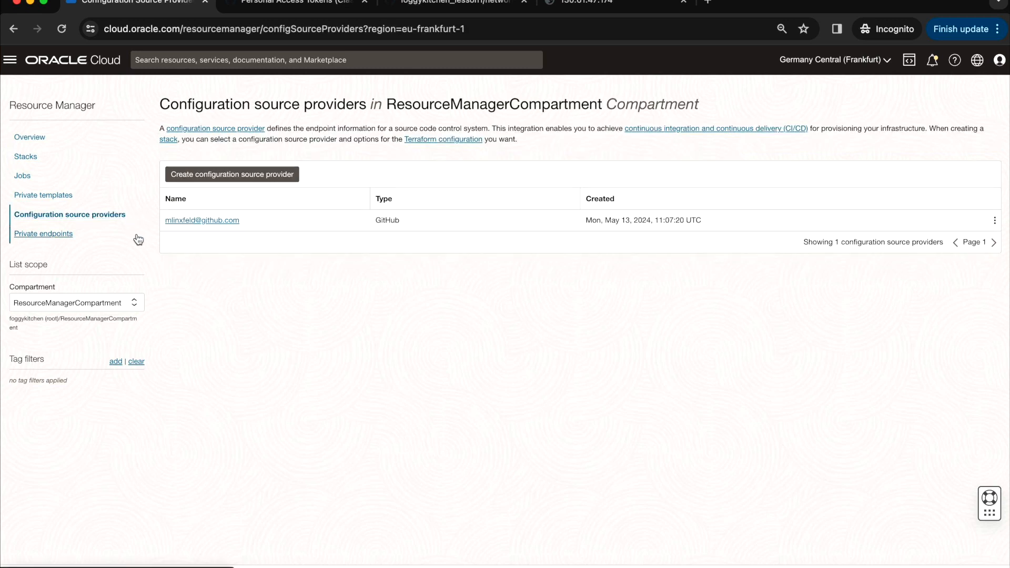
left_click(995, 223)
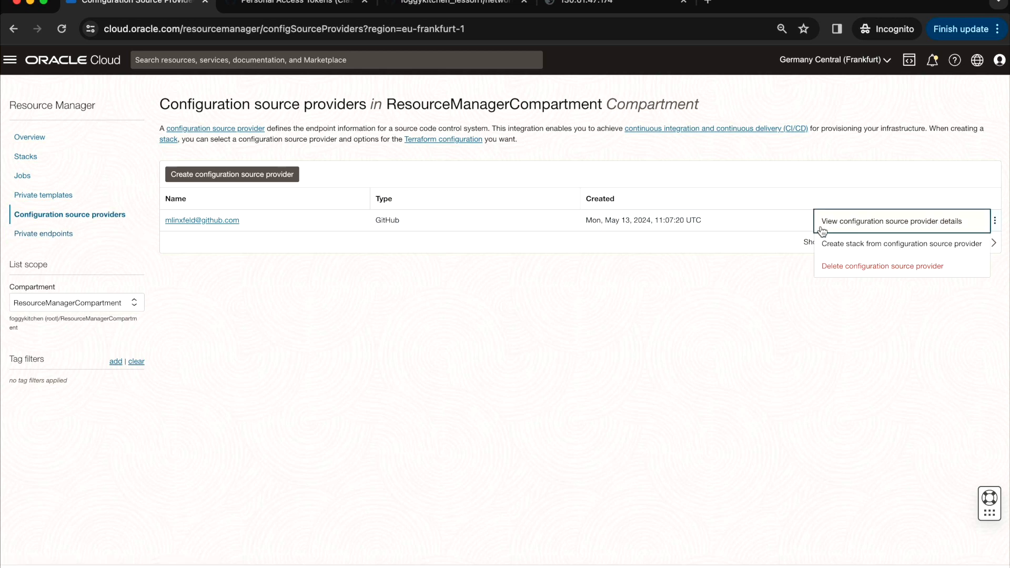
left_click(869, 267)
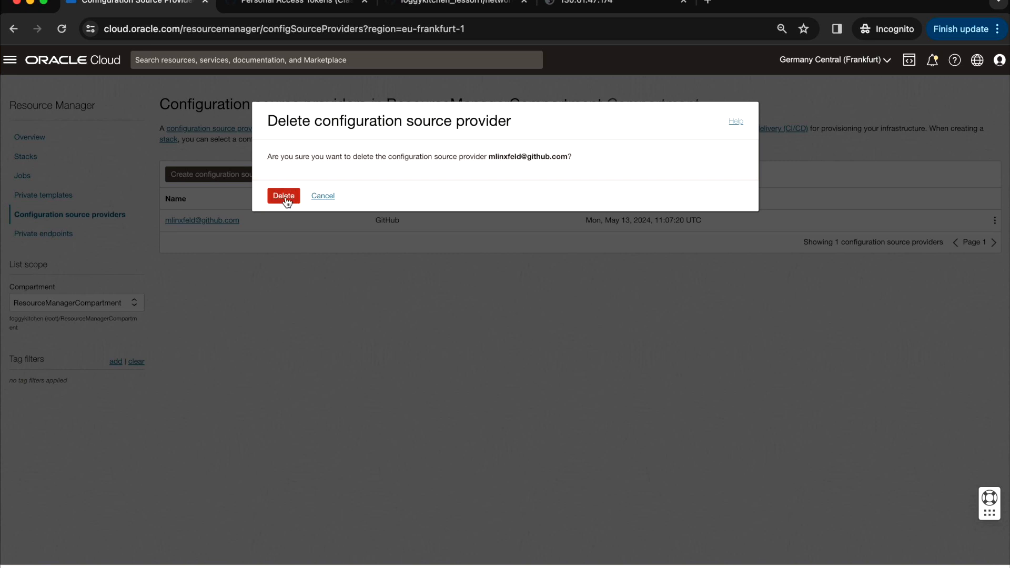
left_click(284, 196)
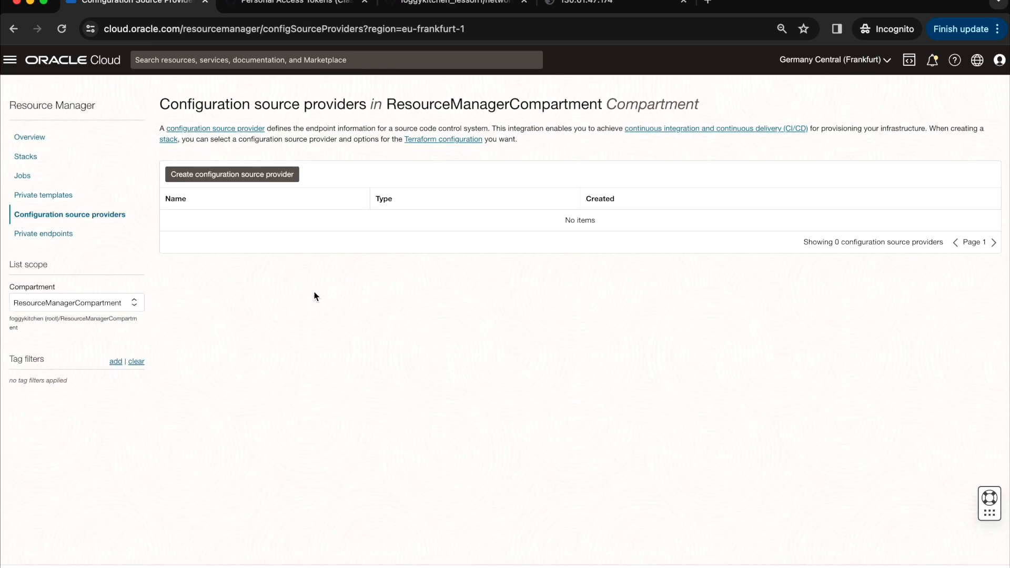